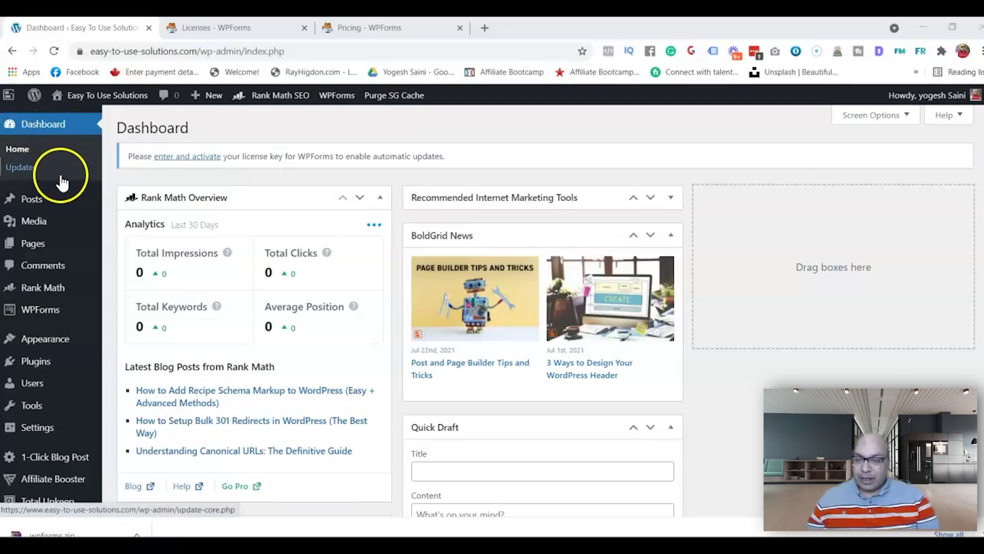
Look over the WPForms pricing page and the account's plugin download page, and return to adding plugins in WordPress.
{"action": "left_click", "coordinate": [41, 369]}
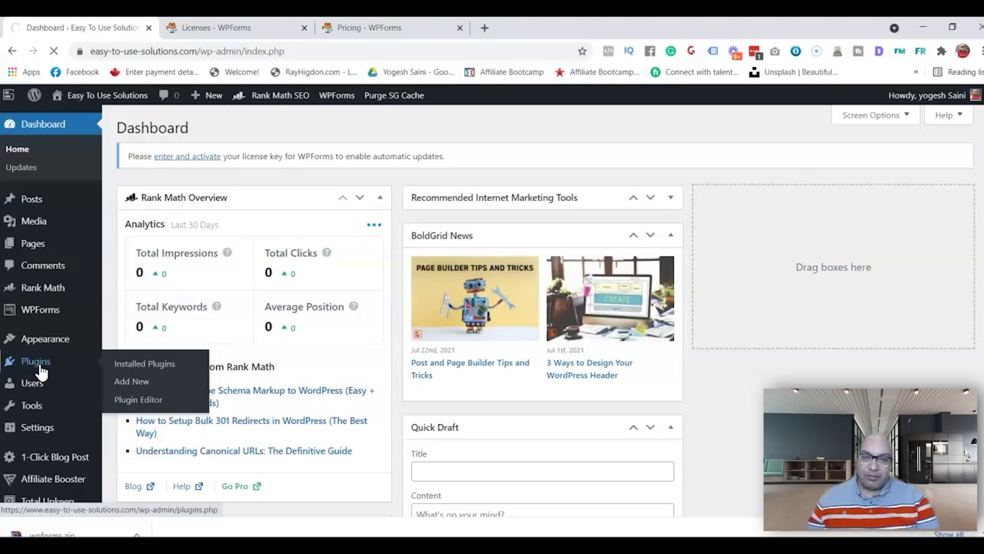
{"action": "left_click", "coordinate": [348, 28]}
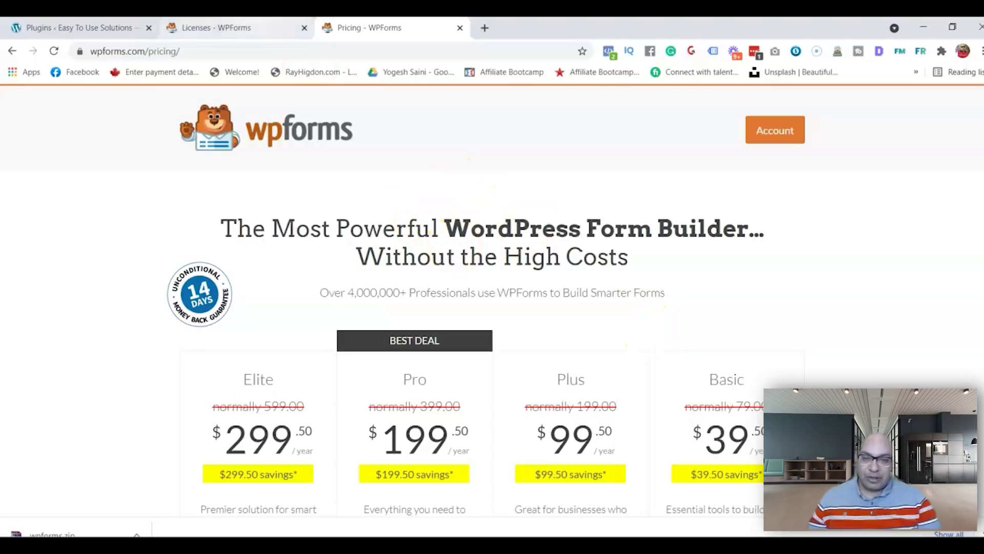
{"action": "left_click", "coordinate": [220, 28]}
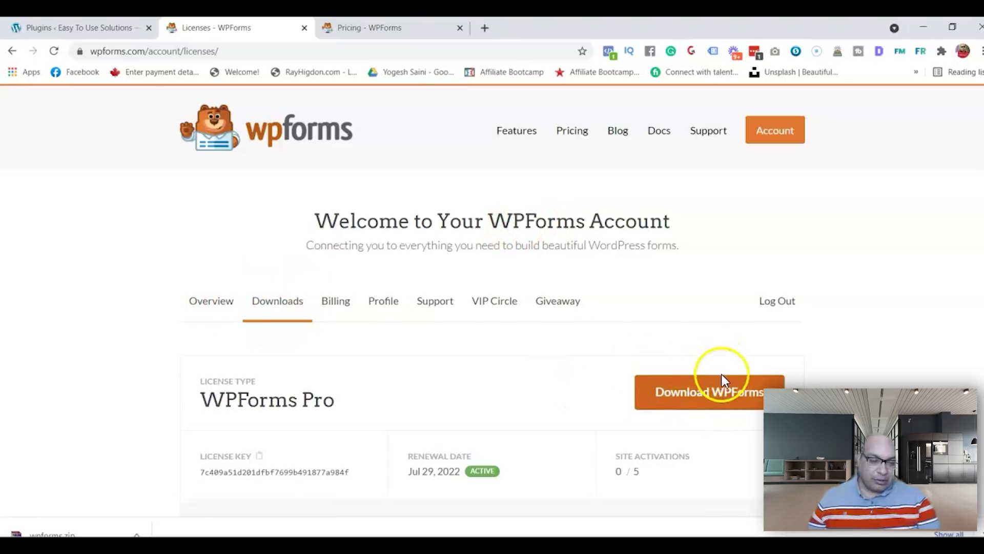
{"action": "left_click", "coordinate": [122, 28]}
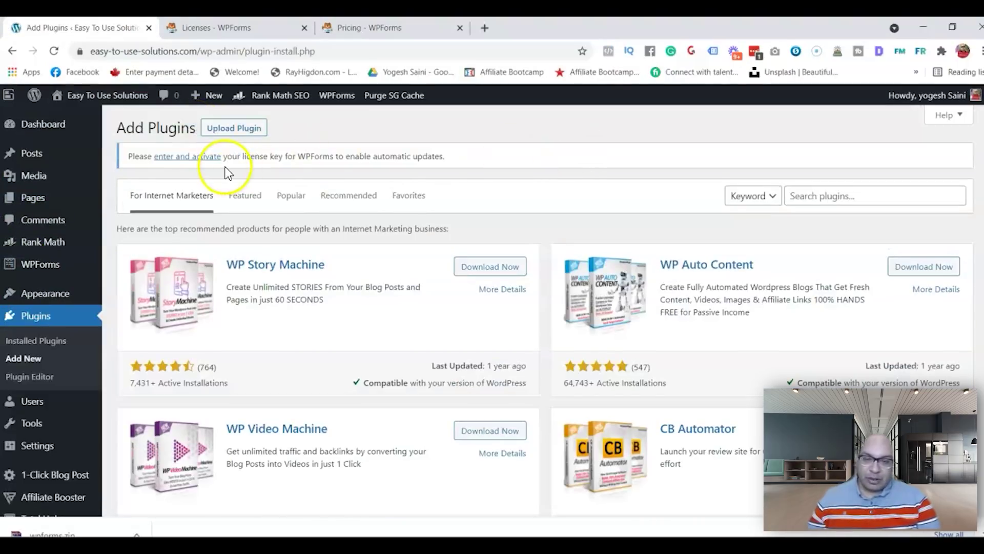
View the upload form for installing a zipped plugin and return to the installed plugins list.
{"action": "left_click", "coordinate": [237, 129]}
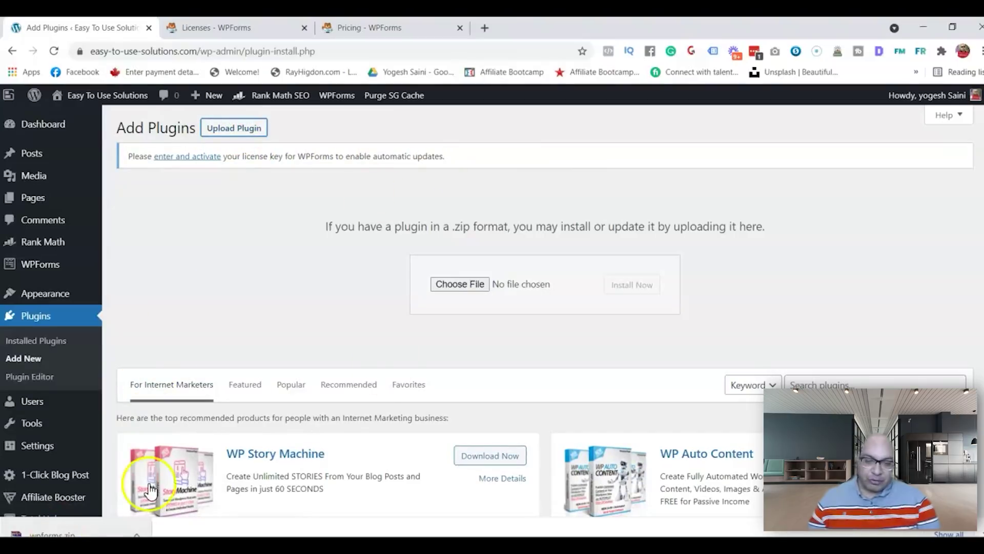
{"action": "left_click", "coordinate": [504, 270]}
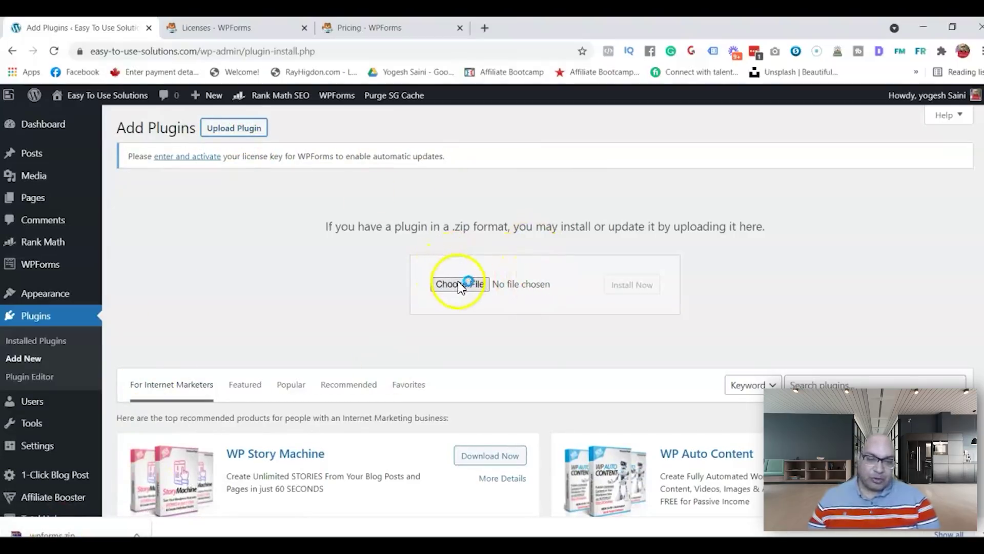
{"action": "left_click", "coordinate": [41, 315]}
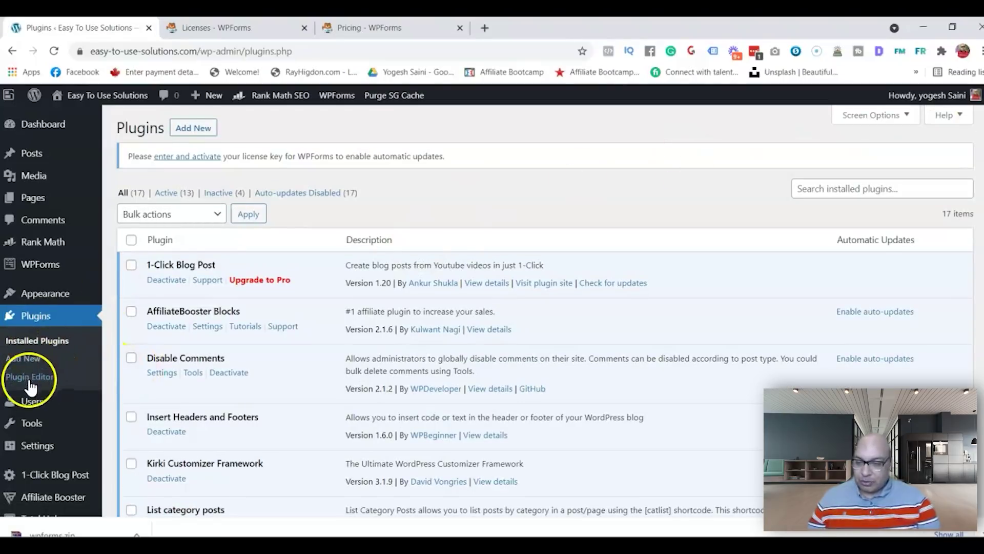
Open the WPForms settings and examine the email options, including template, header image, background color and carbon copy.
{"action": "mouse_move", "coordinate": [51, 263]}
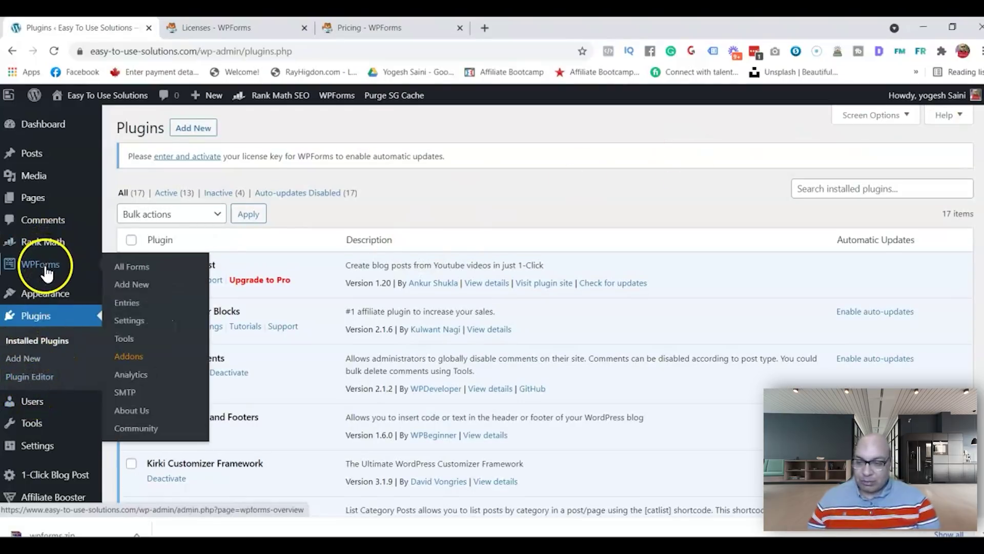
{"action": "left_click", "coordinate": [136, 324]}
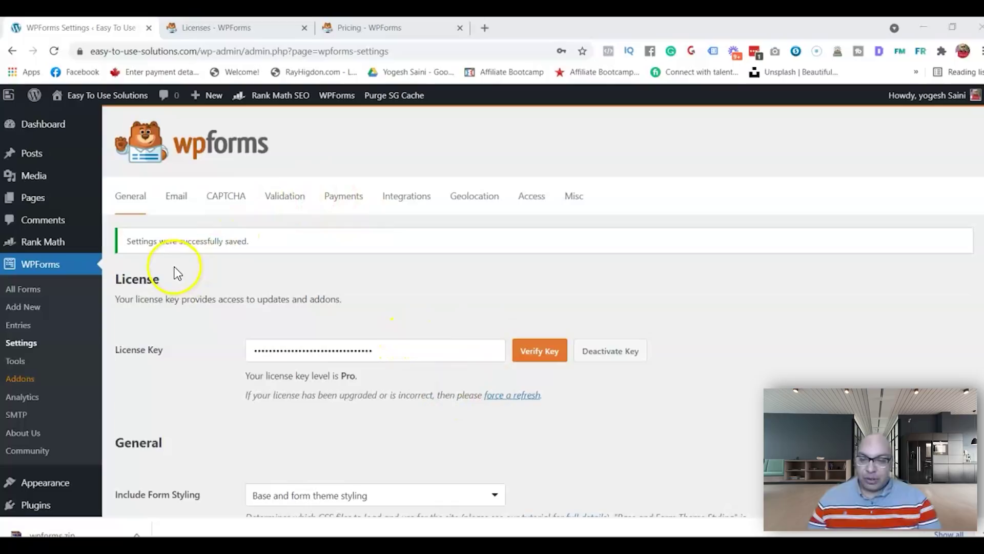
{"action": "left_click", "coordinate": [177, 196]}
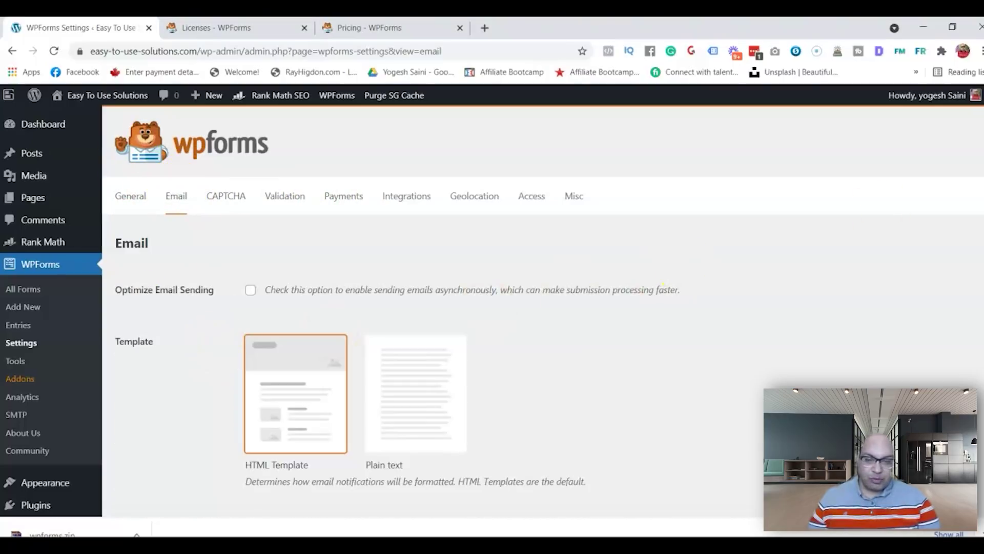
{"action": "scroll", "coordinate": [389, 307], "scroll_direction": "down", "scroll_amount": 6}
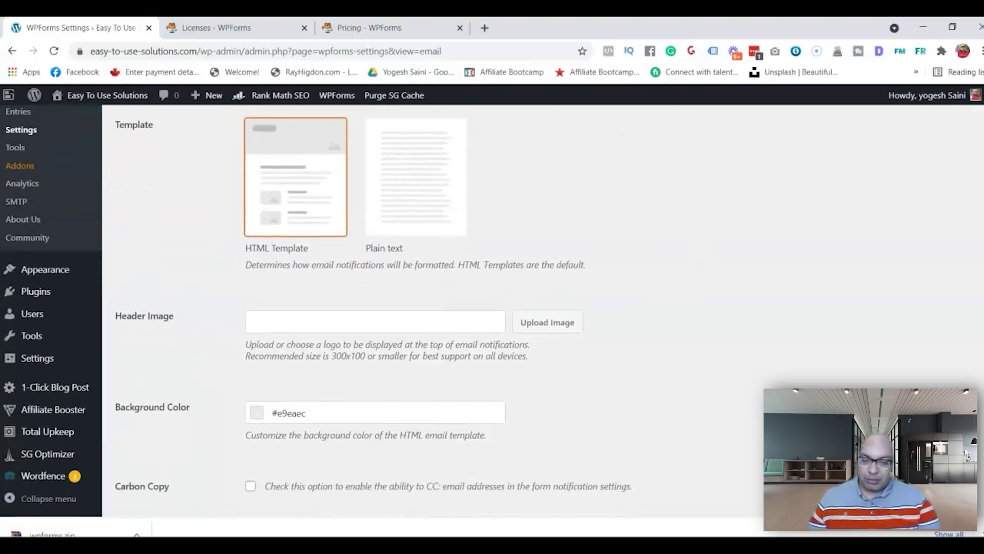
{"action": "scroll", "coordinate": [390, 308], "scroll_direction": "up", "scroll_amount": 4}
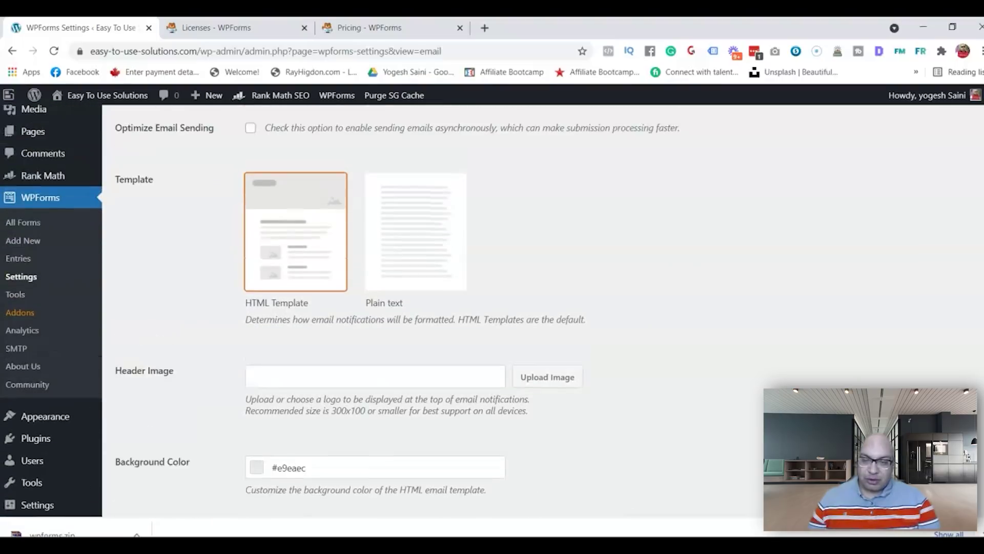
{"action": "scroll", "coordinate": [389, 307], "scroll_direction": "down", "scroll_amount": 1}
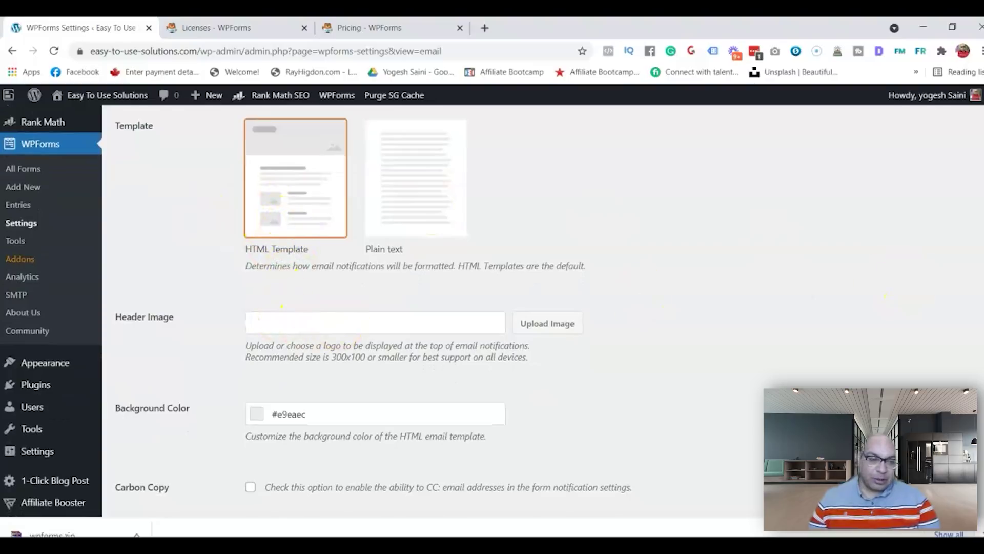
{"action": "scroll", "coordinate": [702, 207], "scroll_direction": "up", "scroll_amount": 4}
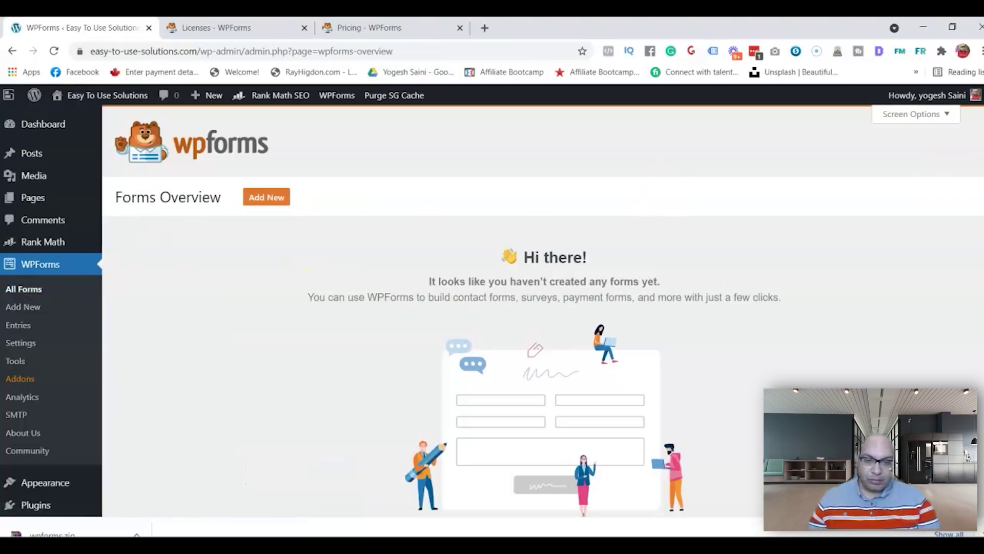
Create a new form from the Simple Contact Form template and look over its fields.
{"action": "scroll", "coordinate": [290, 162], "scroll_direction": "down", "scroll_amount": 1}
{"action": "left_click", "coordinate": [264, 197]}
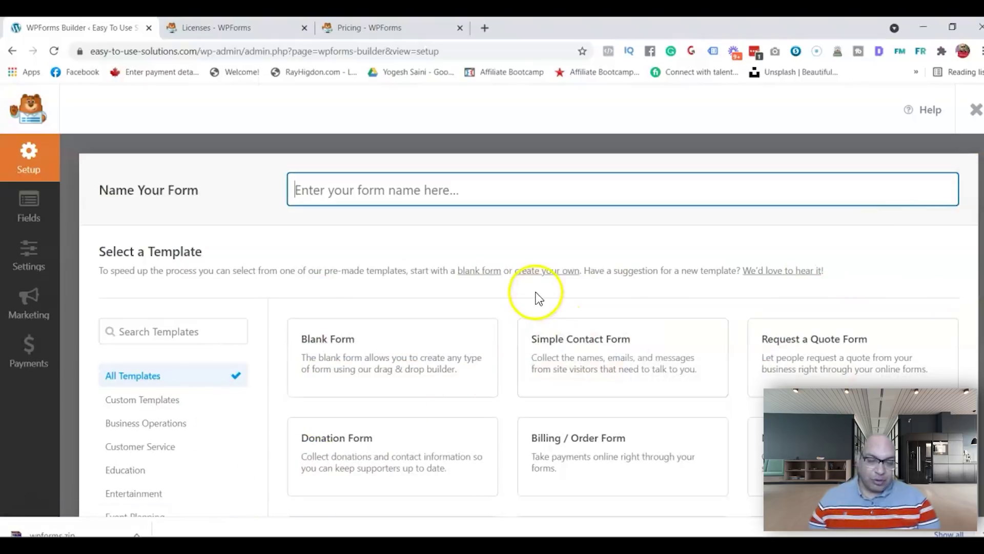
{"action": "mouse_move", "coordinate": [515, 358]}
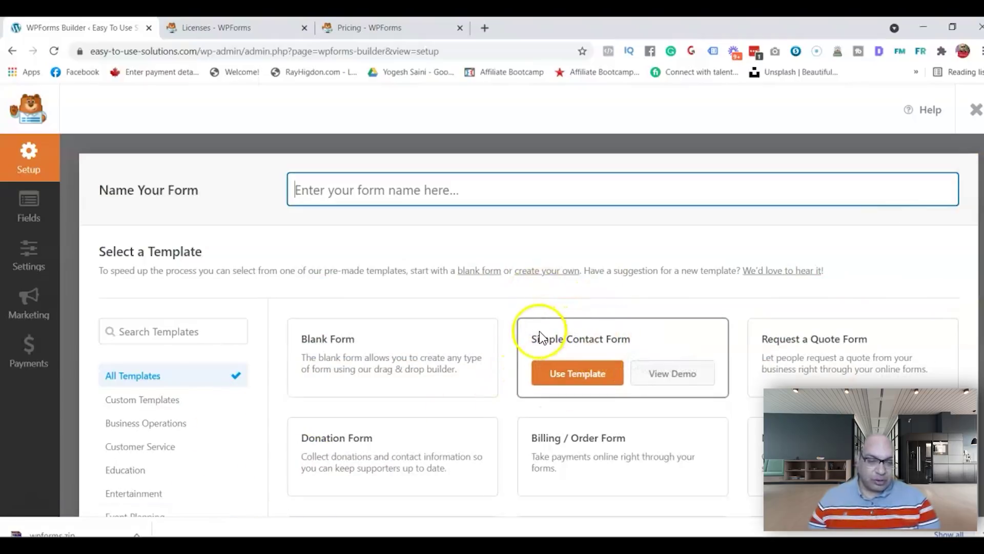
{"action": "left_click", "coordinate": [572, 372]}
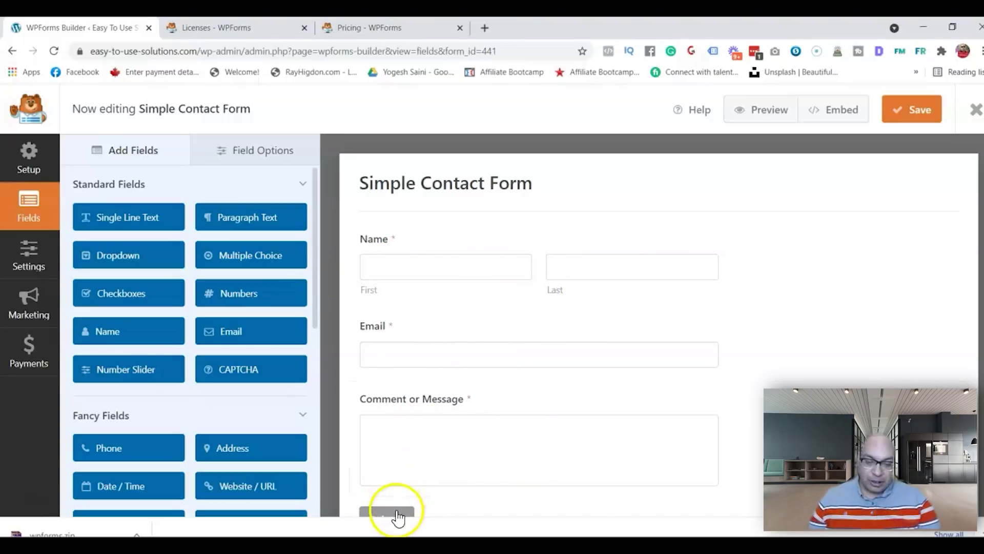
{"action": "scroll", "coordinate": [676, 376], "scroll_direction": "down", "scroll_amount": 1}
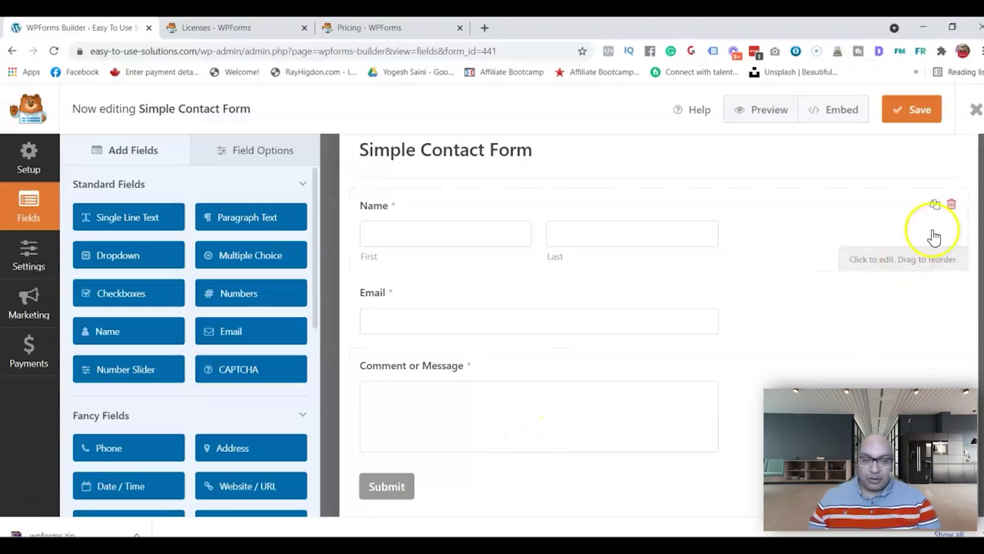
{"action": "scroll", "coordinate": [677, 375], "scroll_direction": "up", "scroll_amount": 1}
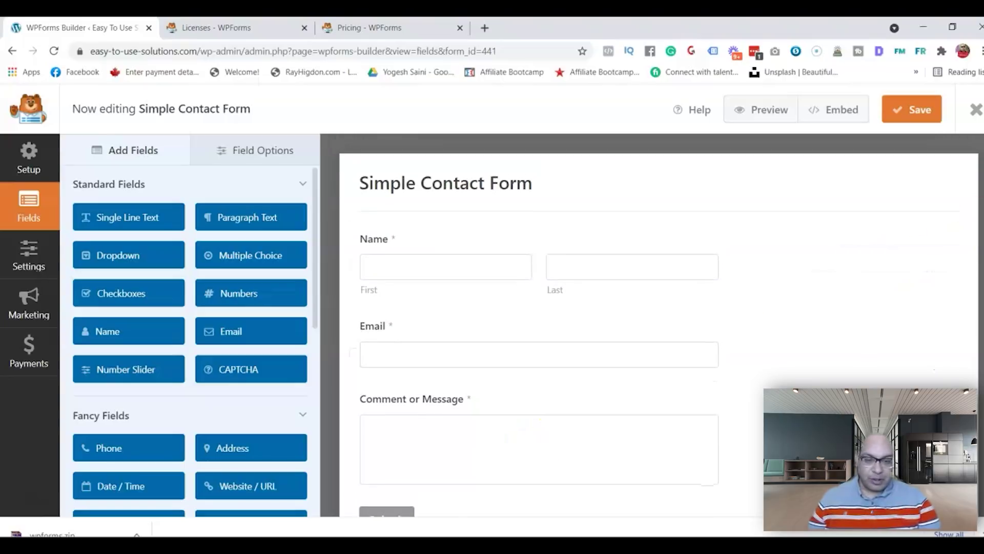
Add the Email field's smart tag before {admin_email} in the default notification's Send To Email Address.
{"action": "left_click", "coordinate": [30, 266]}
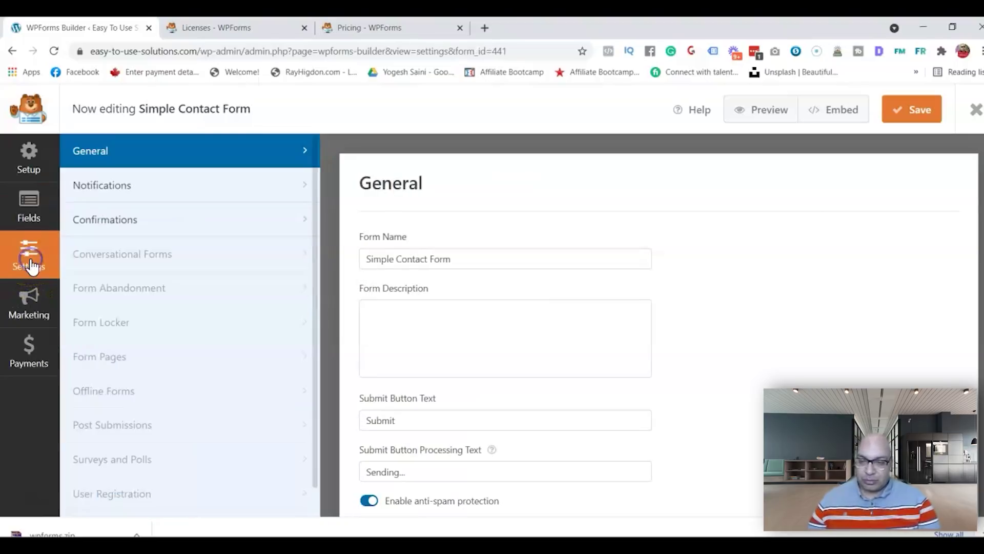
{"action": "left_click", "coordinate": [100, 189]}
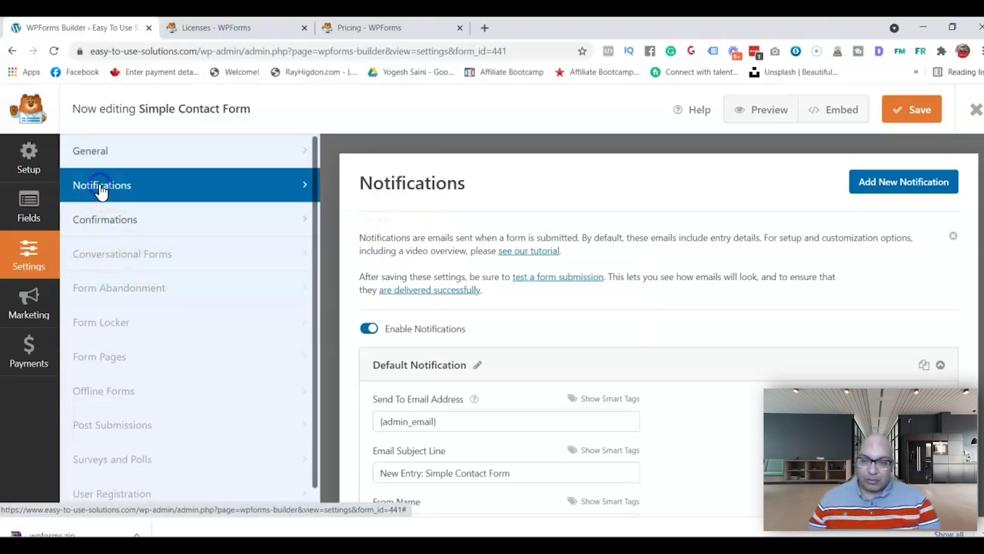
{"action": "scroll", "coordinate": [451, 297], "scroll_direction": "down", "scroll_amount": 2}
{"action": "scroll", "coordinate": [659, 323], "scroll_direction": "down", "scroll_amount": 3}
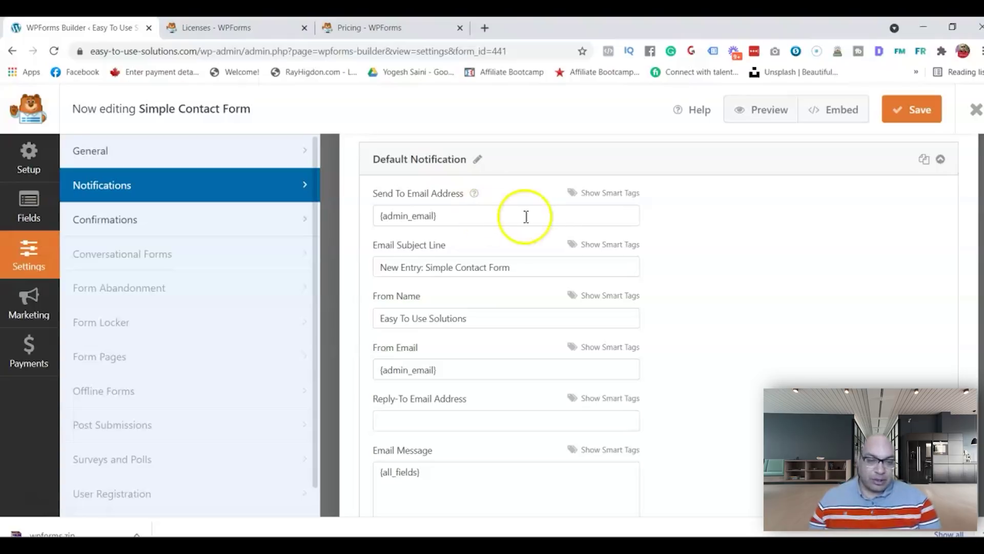
{"action": "left_click", "coordinate": [597, 200]}
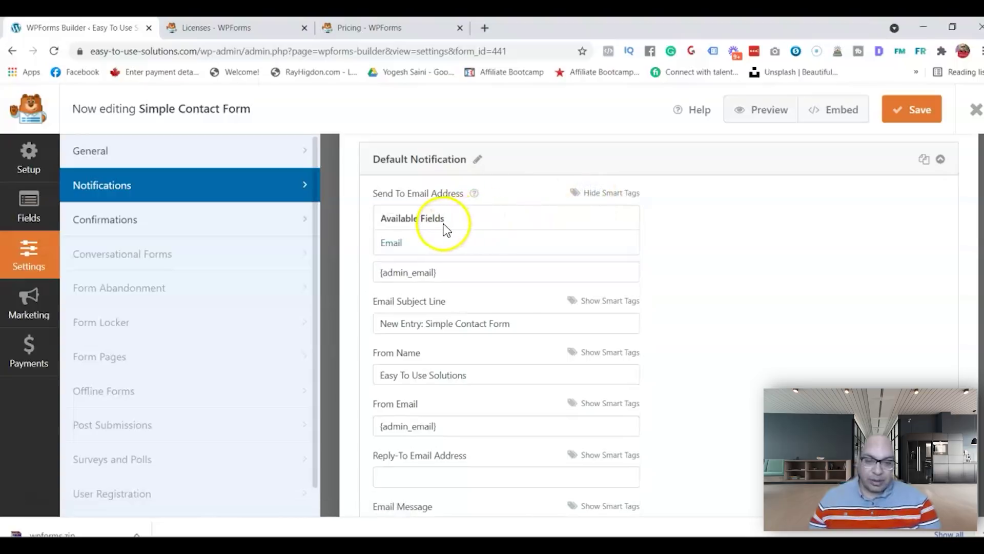
{"action": "left_click", "coordinate": [411, 250]}
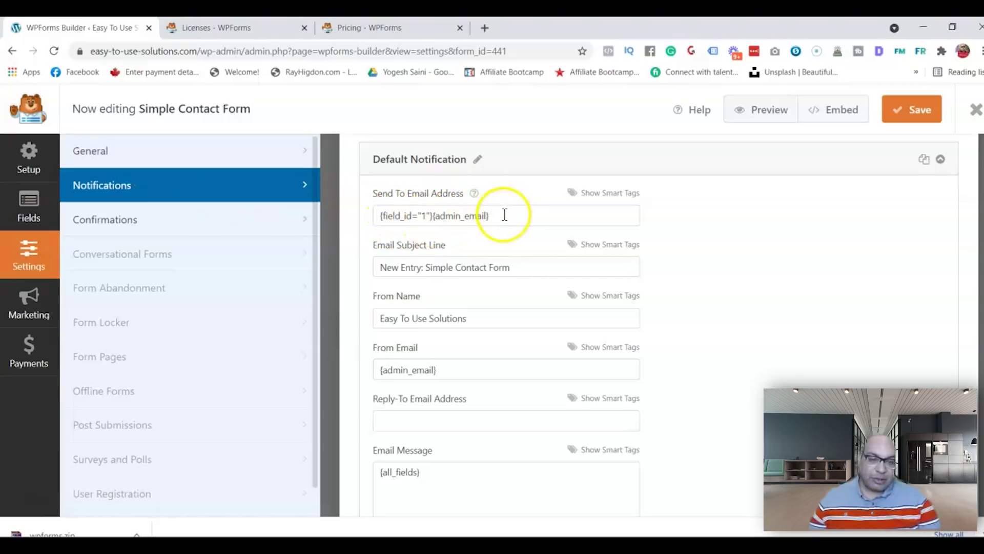
{"action": "left_click", "coordinate": [391, 221]}
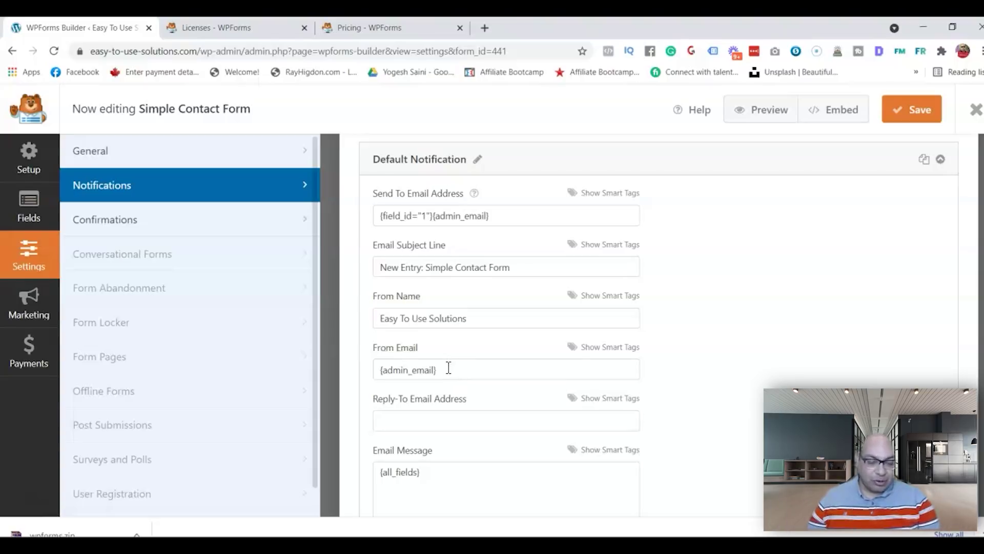
Add the Email field's smart tag before {admin_email} in the default notification's From Email.
{"action": "left_click", "coordinate": [487, 372]}
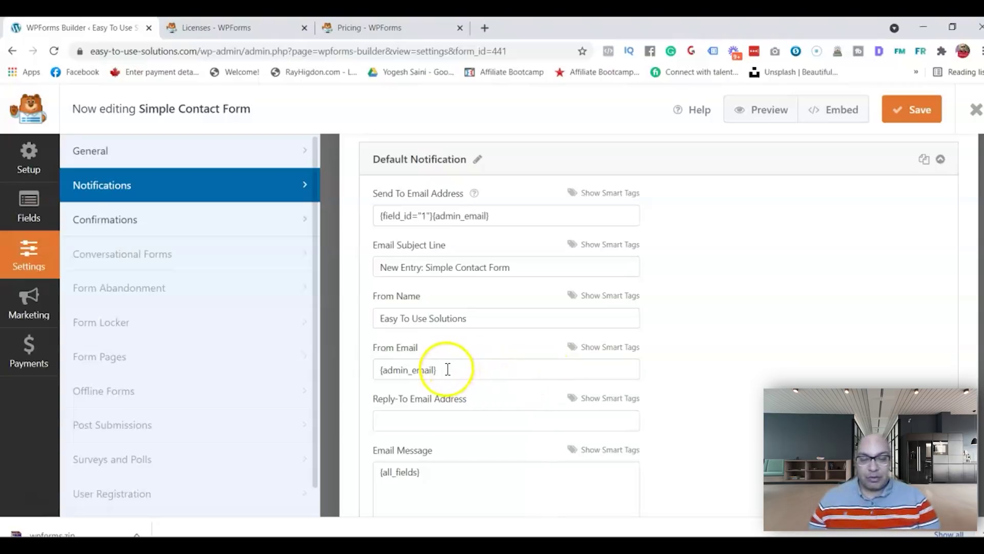
{"action": "left_click", "coordinate": [595, 350]}
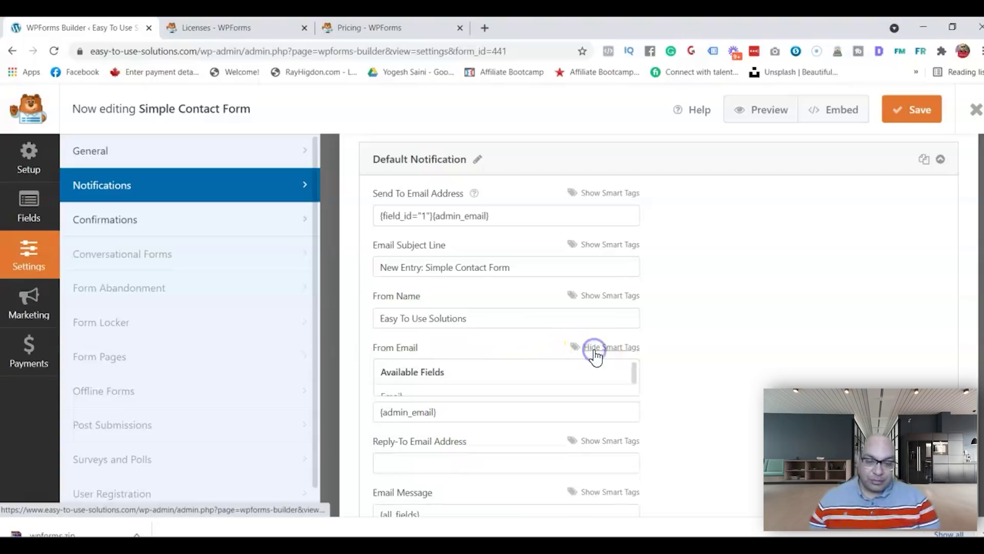
{"action": "left_click", "coordinate": [414, 397]}
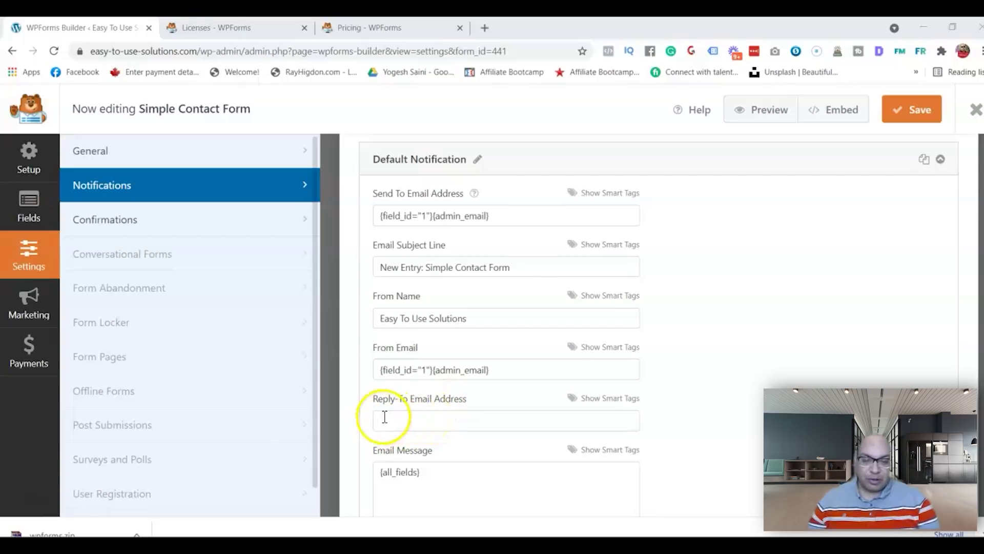
Check the smart tags offered for the default notification's Reply-To Email Address without inserting one.
{"action": "left_click", "coordinate": [485, 220]}
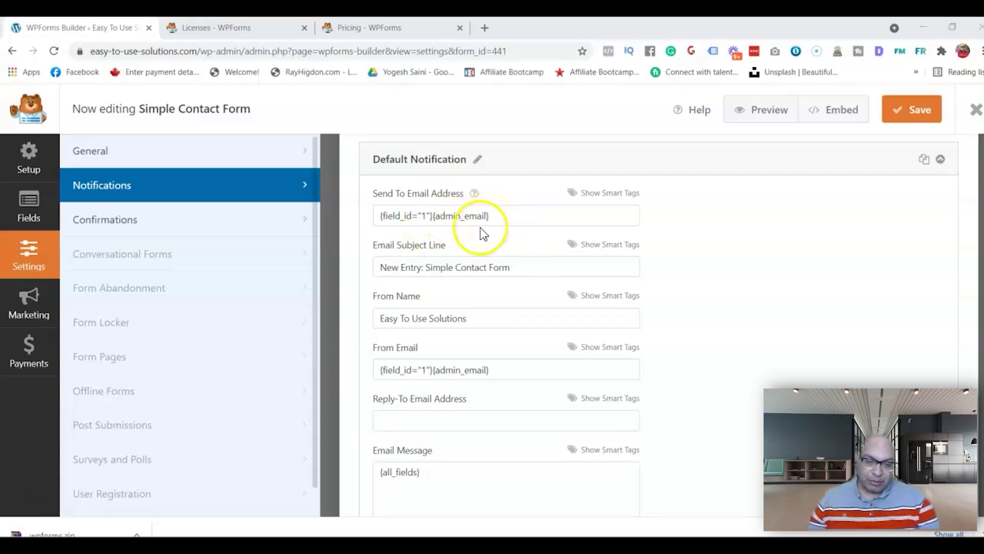
{"action": "left_click", "coordinate": [434, 428]}
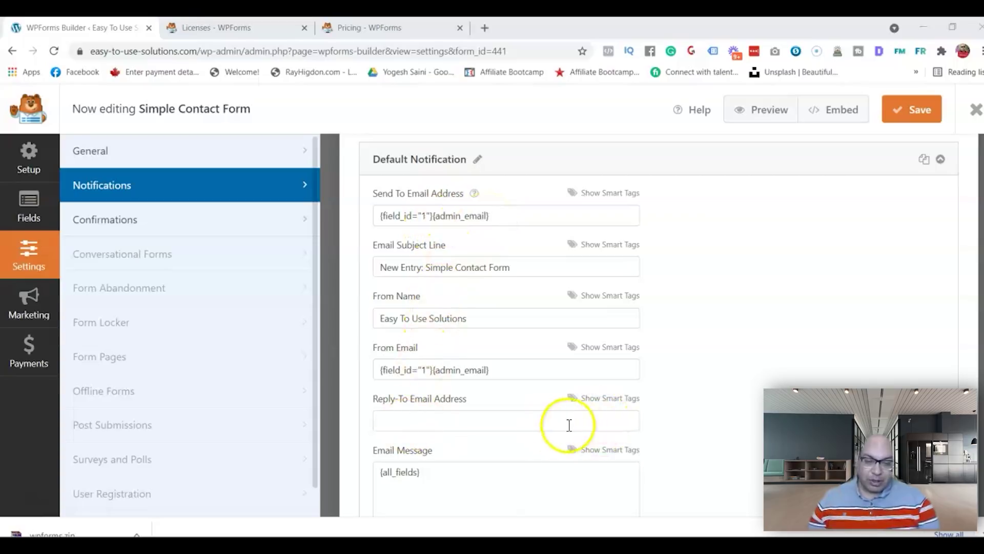
{"action": "left_click", "coordinate": [597, 401]}
{"action": "left_click", "coordinate": [597, 401]}
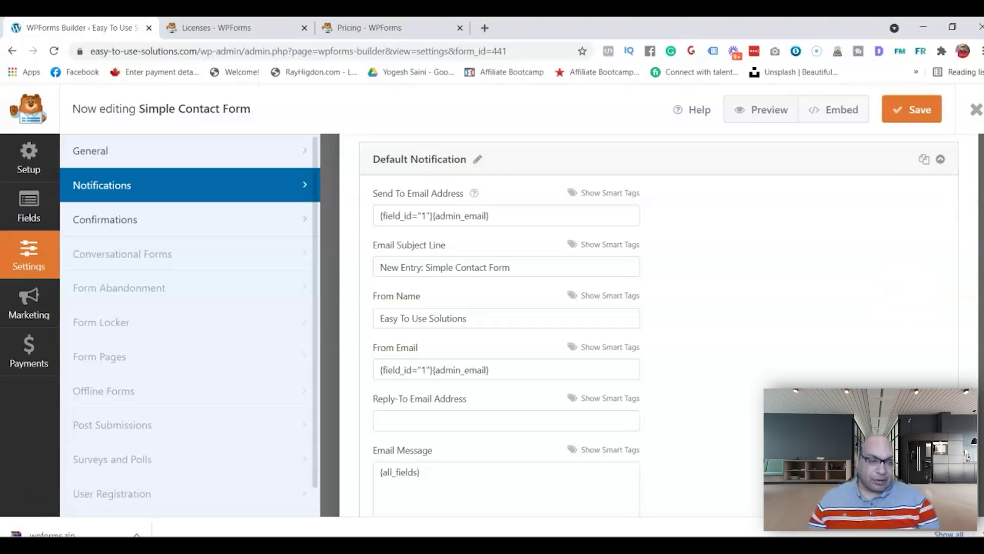
Check the smart tags offered for the notification's Email Message and place the cursor in the message text.
{"action": "scroll", "coordinate": [468, 378], "scroll_direction": "down", "scroll_amount": 3}
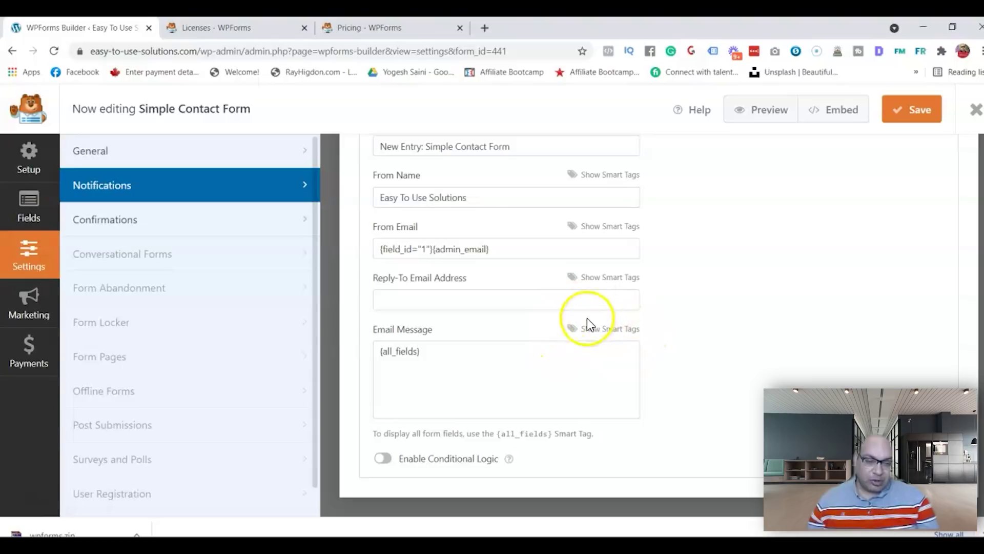
{"action": "left_click", "coordinate": [613, 329]}
{"action": "mouse_move", "coordinate": [634, 349]}
{"action": "left_mouse_down"}
{"action": "mouse_move", "coordinate": [634, 402]}
{"action": "mouse_move", "coordinate": [634, 343]}
{"action": "left_mouse_up"}
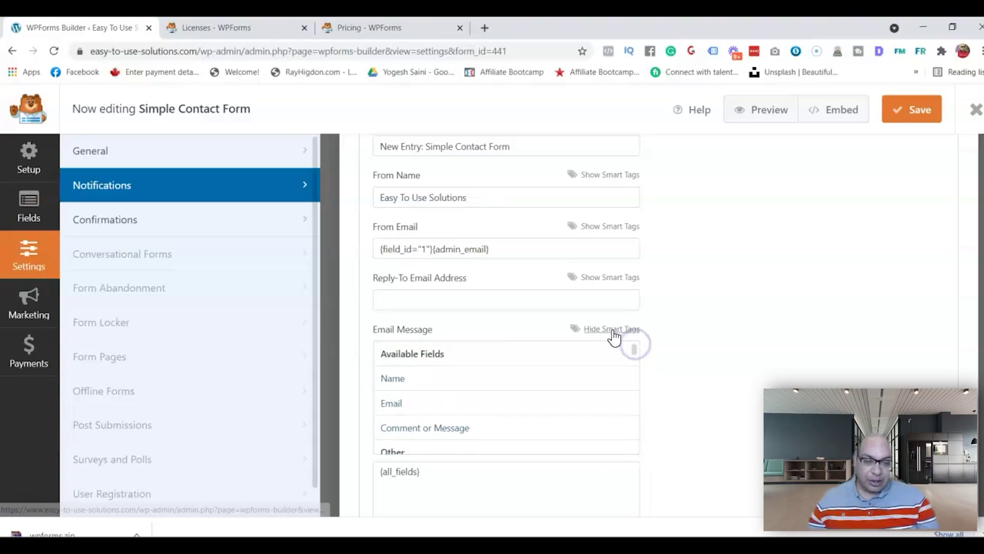
{"action": "left_click", "coordinate": [612, 330]}
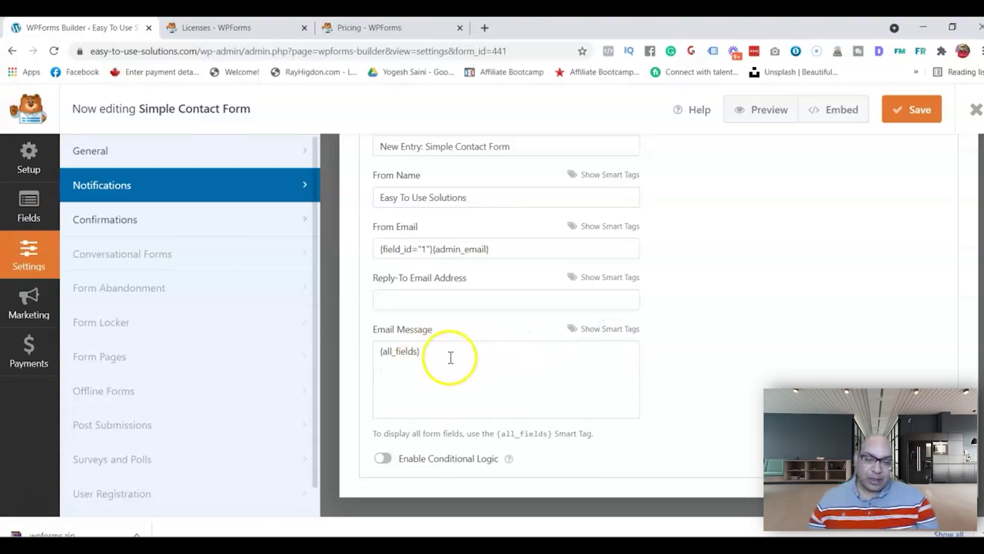
{"action": "left_click", "coordinate": [449, 358]}
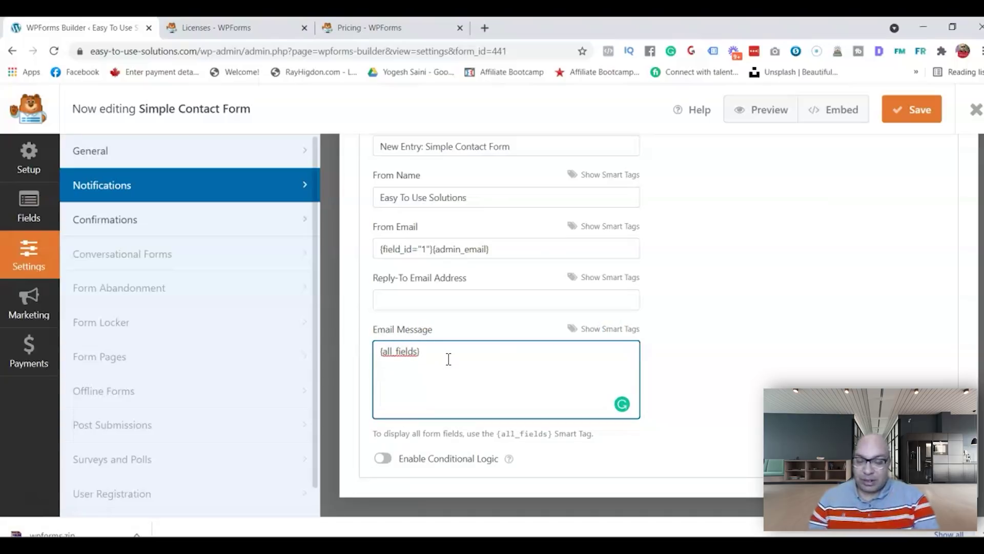
Add "Thank you for contacting us. Someone will reply to your email shortly" and a closing "Thanks" below {all_fields} in the notification's Email Message.
{"action": "type", "text": "Thank you for contacting us. Someone will reply to your email shortly  Thanks"}
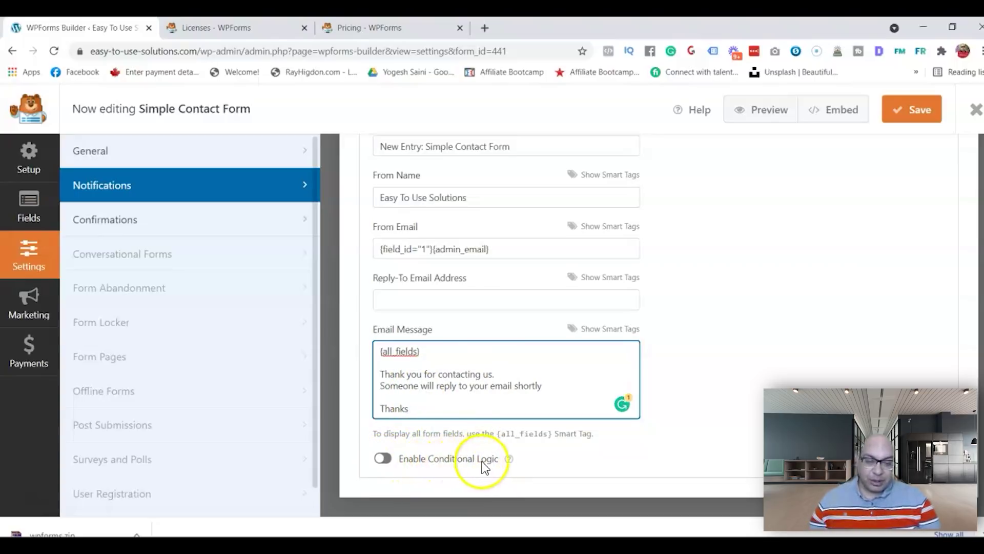
Enable conditional logic for the default notification and choose Email as the field in its Send rule.
{"action": "left_click", "coordinate": [383, 459]}
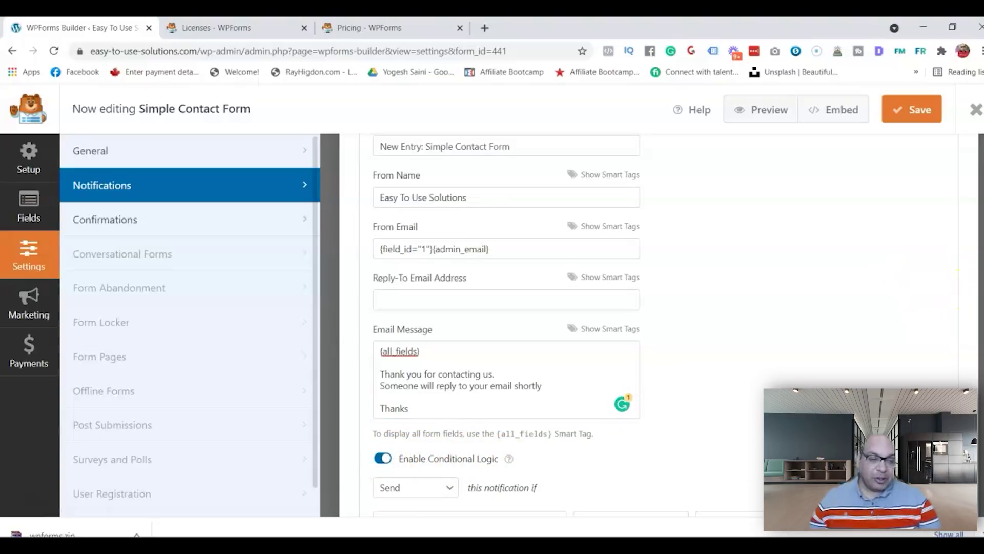
{"action": "scroll", "coordinate": [512, 323], "scroll_direction": "down", "scroll_amount": 3}
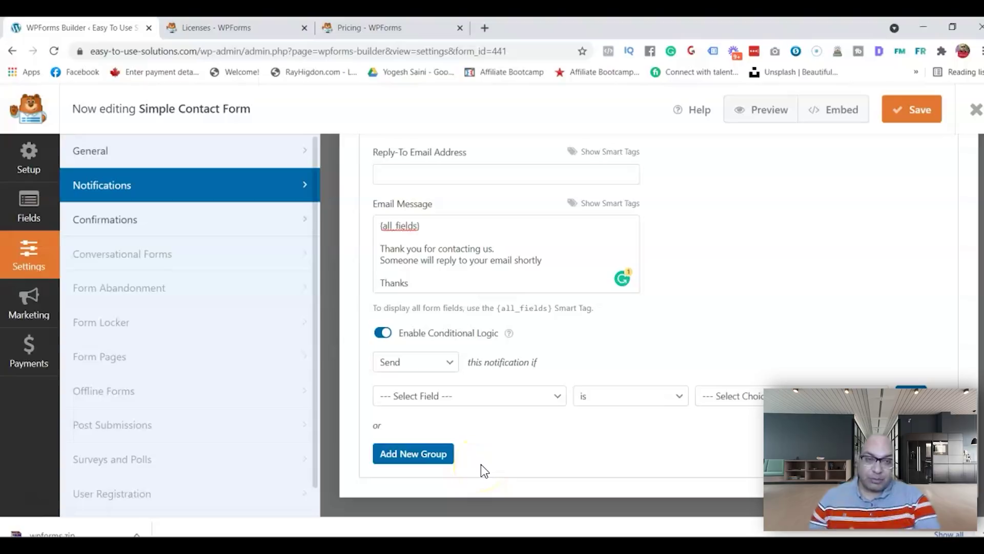
{"action": "left_click", "coordinate": [455, 399]}
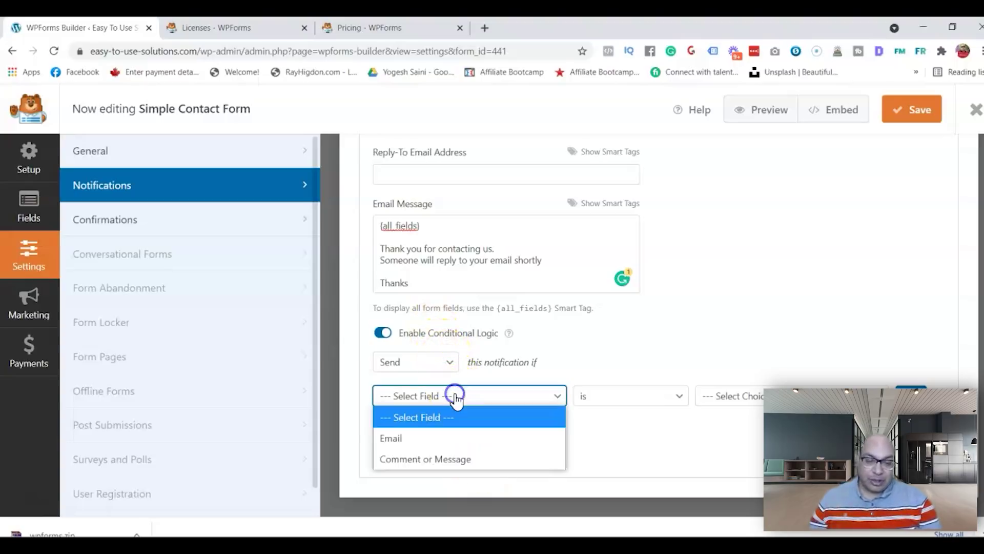
{"action": "left_click", "coordinate": [398, 439]}
{"action": "left_click", "coordinate": [715, 398]}
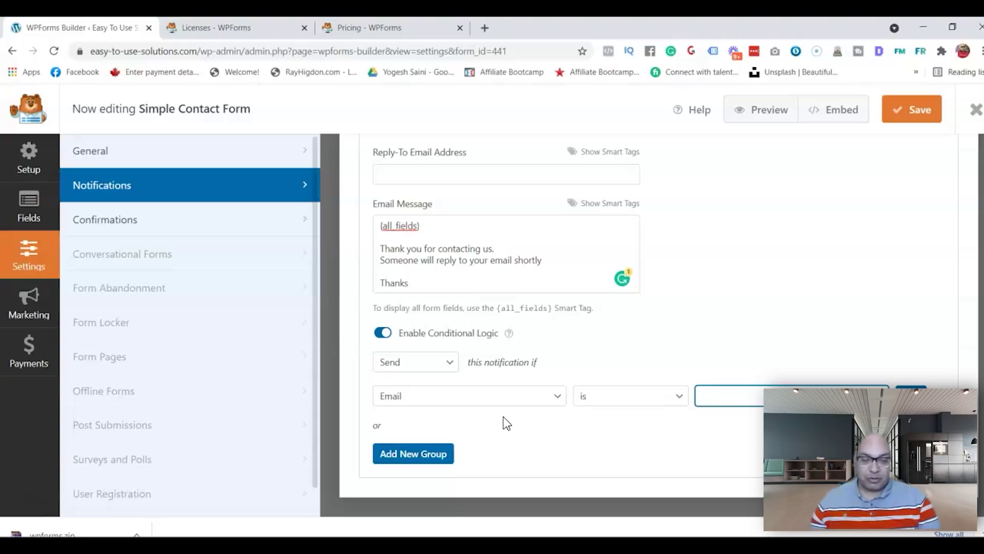
{"action": "left_click", "coordinate": [467, 398]}
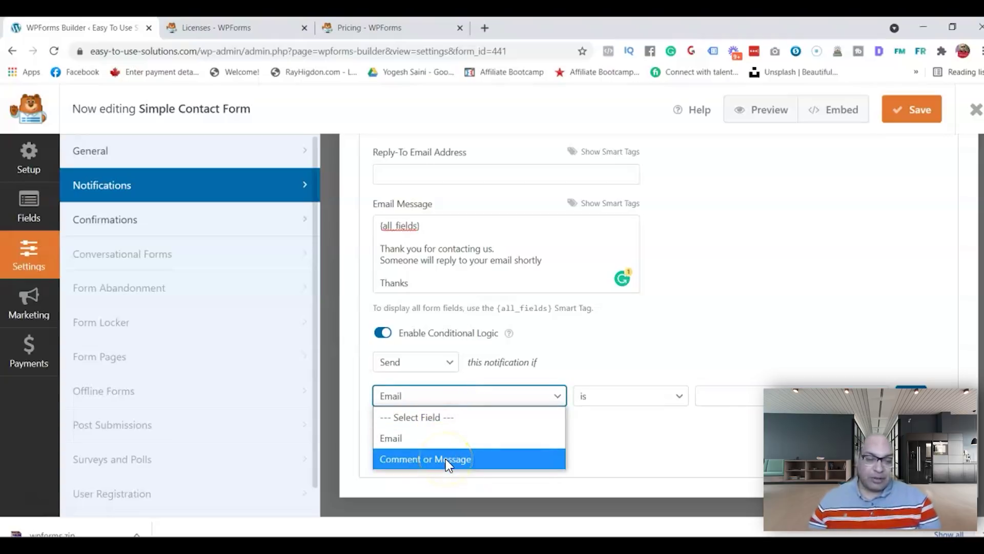
{"action": "left_click", "coordinate": [463, 403]}
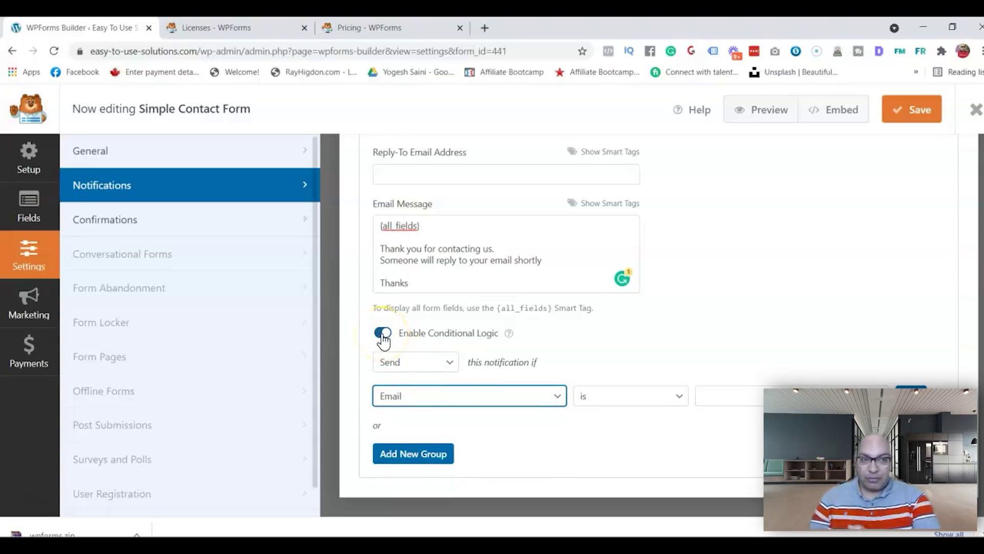
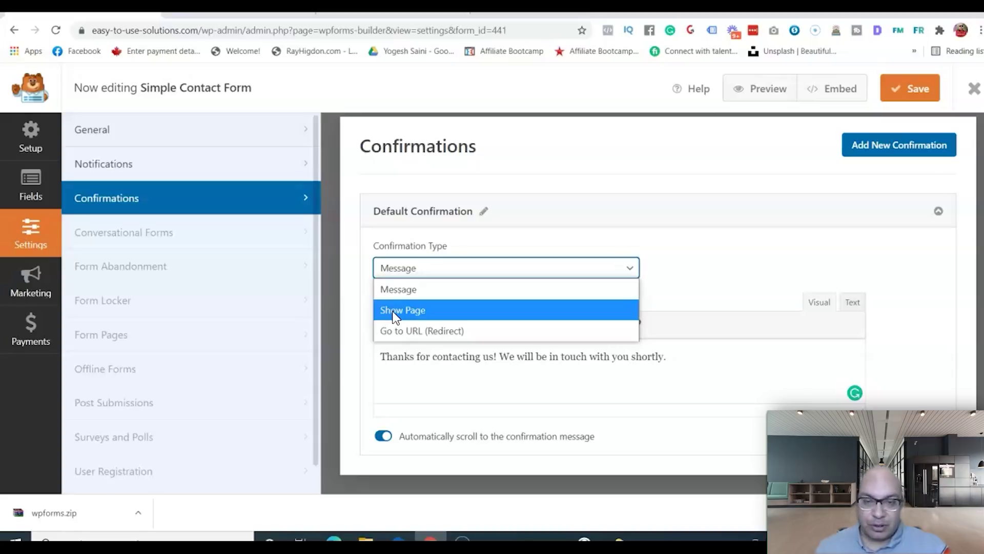
Try the Show Page type for the default confirmation and check which confirmation pages can be chosen.
{"action": "left_click", "coordinate": [393, 315]}
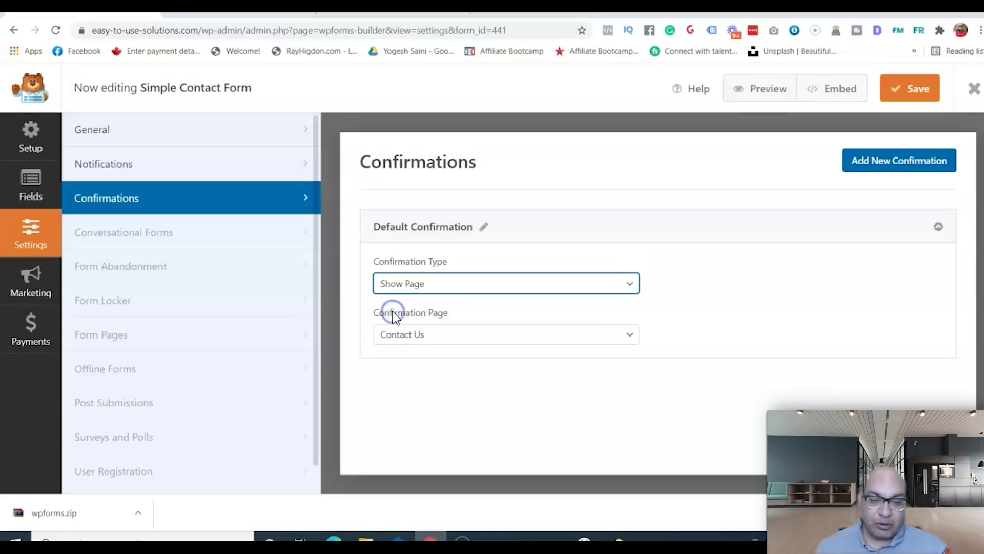
{"action": "left_click", "coordinate": [437, 339]}
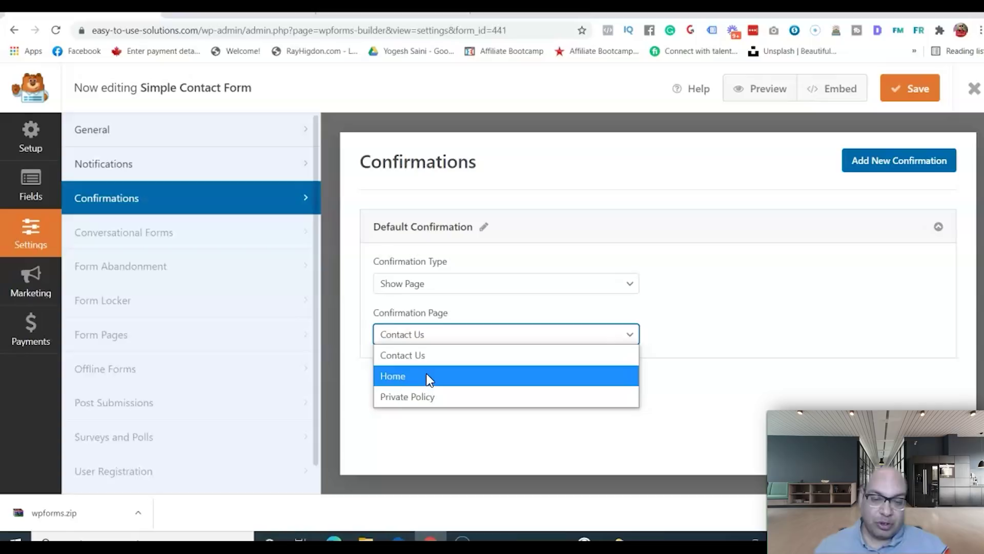
{"action": "left_click", "coordinate": [454, 308]}
Set the default confirmation's type to Go to URL (Redirect) and place the cursor in its redirect URL.
{"action": "left_click", "coordinate": [435, 286]}
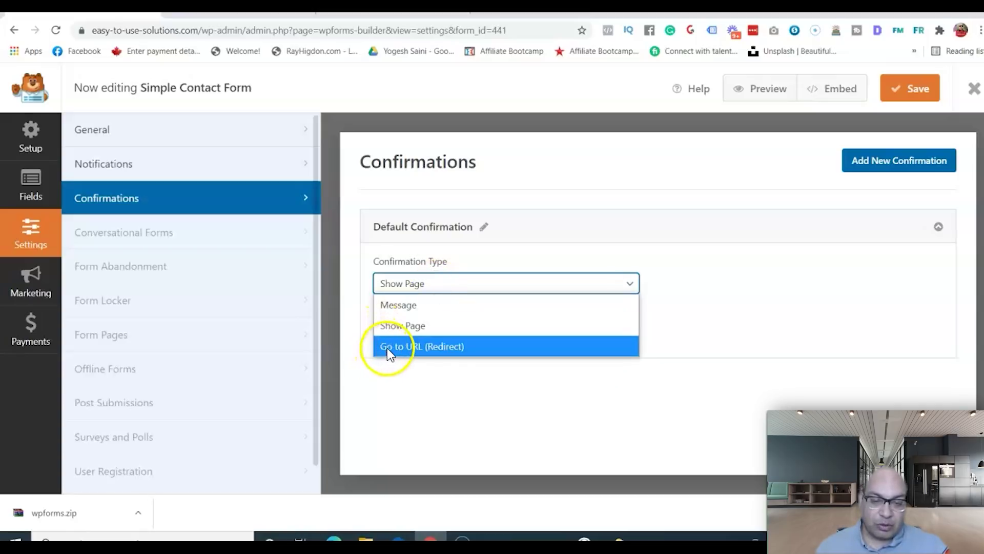
{"action": "left_click", "coordinate": [389, 348]}
{"action": "left_click", "coordinate": [473, 316]}
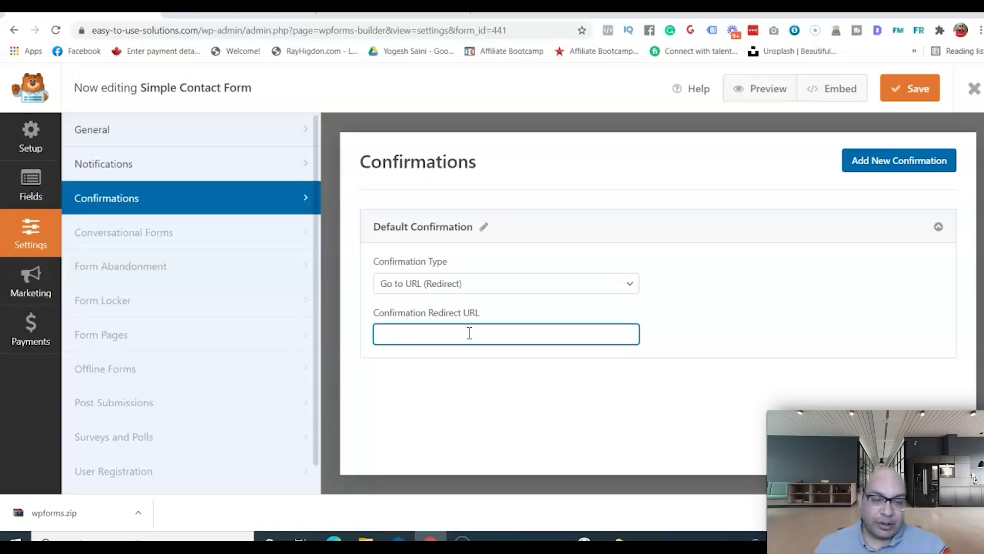
{"action": "left_click", "coordinate": [391, 335]}
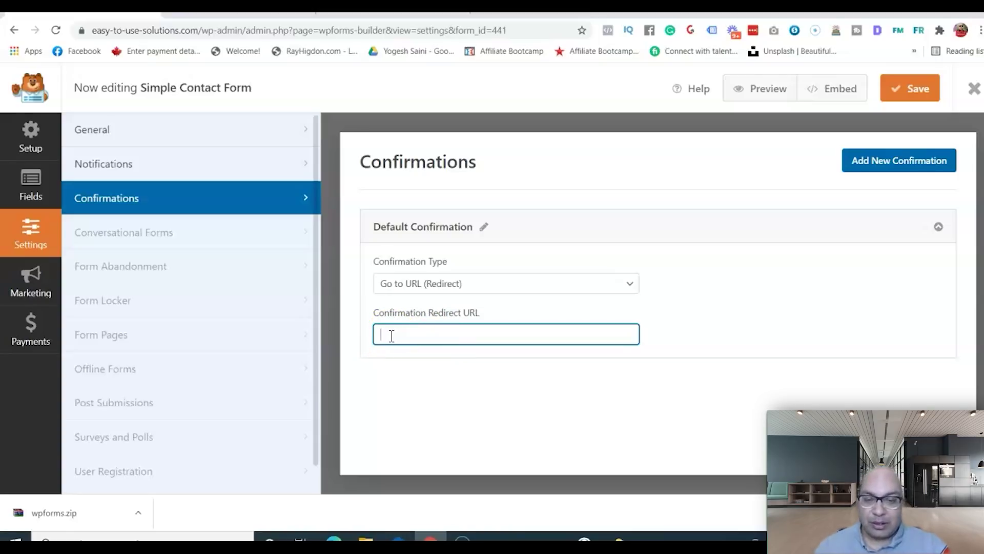
{"action": "left_click", "coordinate": [424, 332]}
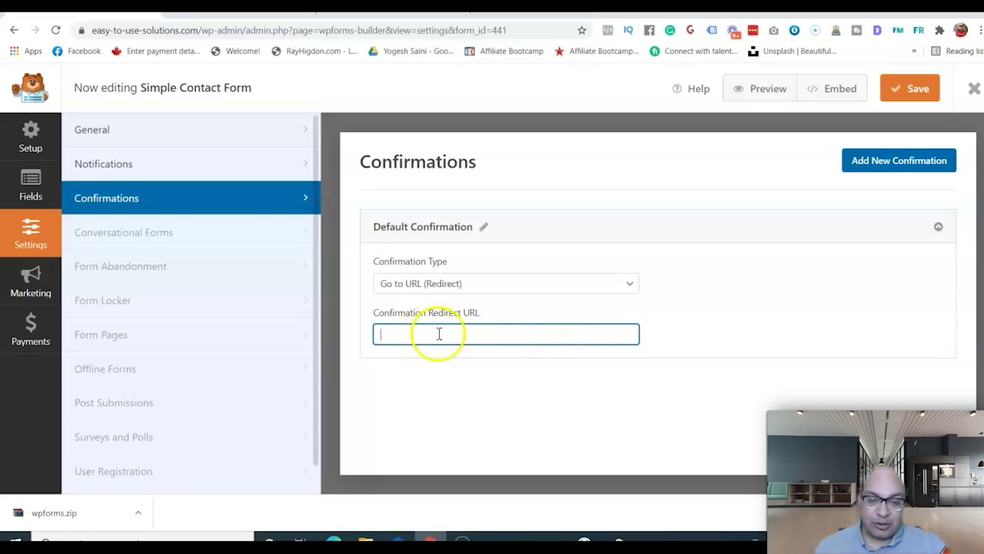
Add a new form confirmation named Youtube Subscribe.
{"action": "left_click", "coordinate": [896, 163]}
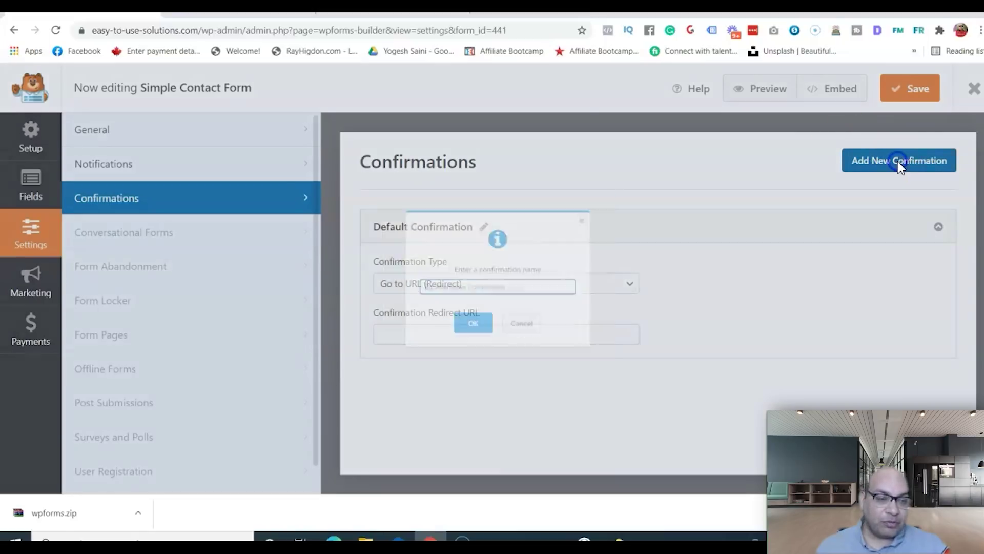
{"action": "type", "text": "Youtube Subscribe"}
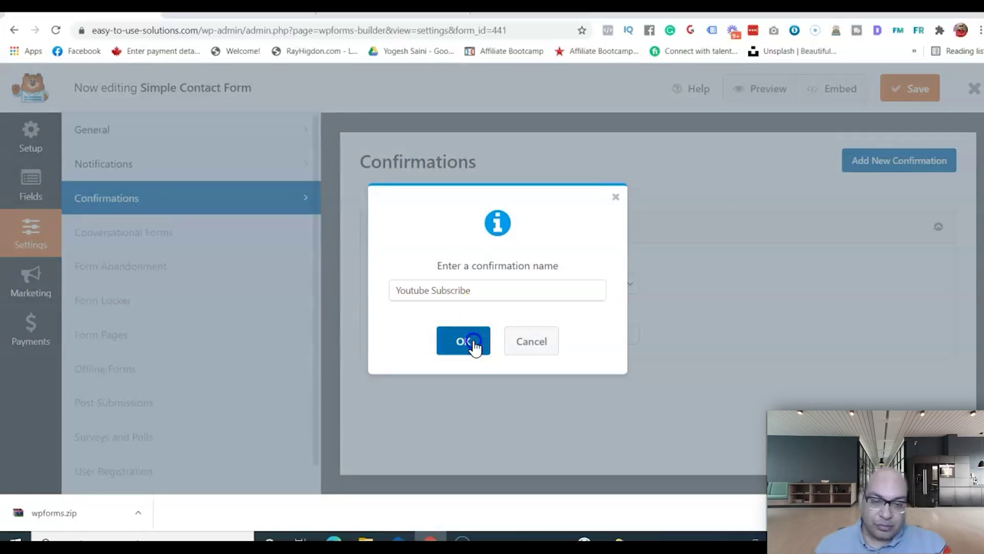
{"action": "left_click", "coordinate": [463, 341]}
{"action": "scroll", "coordinate": [474, 347], "scroll_direction": "down", "scroll_amount": 4}
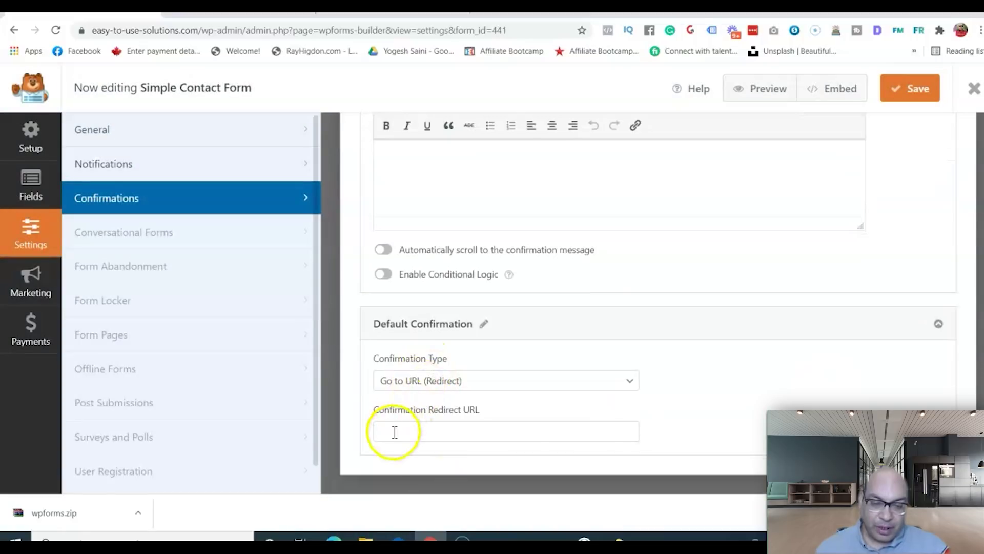
{"action": "left_click", "coordinate": [385, 431]}
{"action": "type", "text": "https://utilizeyourbusiness.com/tools/youtubechannel"}
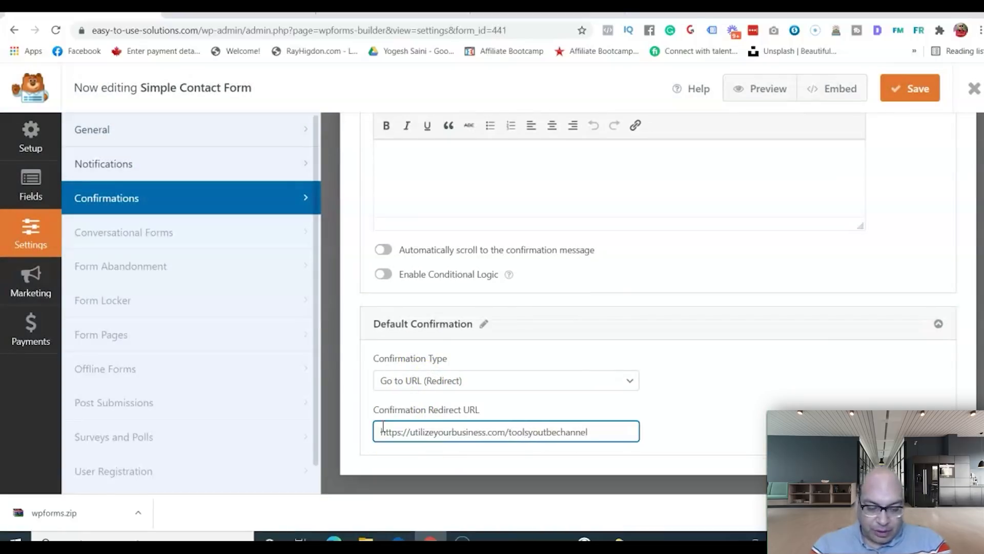
{"action": "left_click", "coordinate": [623, 432]}
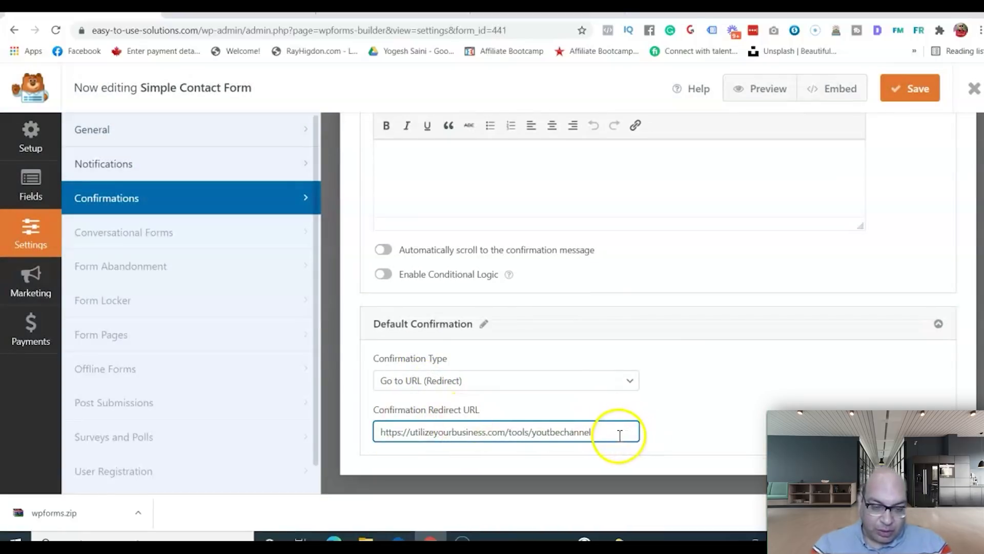
{"action": "key", "text": "BackSpace"}
{"action": "key", "text": "BackSpace"}
{"action": "key", "text": "BackSpace"}
{"action": "key", "text": "BackSpace"}
{"action": "key", "text": "BackSpace"}
{"action": "key", "text": "BackSpace"}
{"action": "key", "text": "BackSpace"}
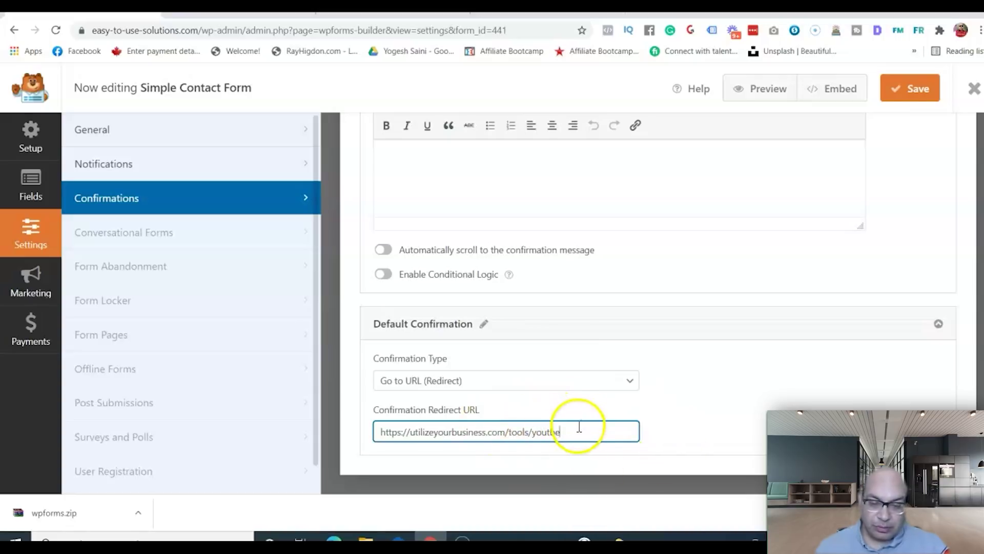
Save Simple Contact Form, check its name and template setup, and save the form again.
{"action": "left_click", "coordinate": [913, 91]}
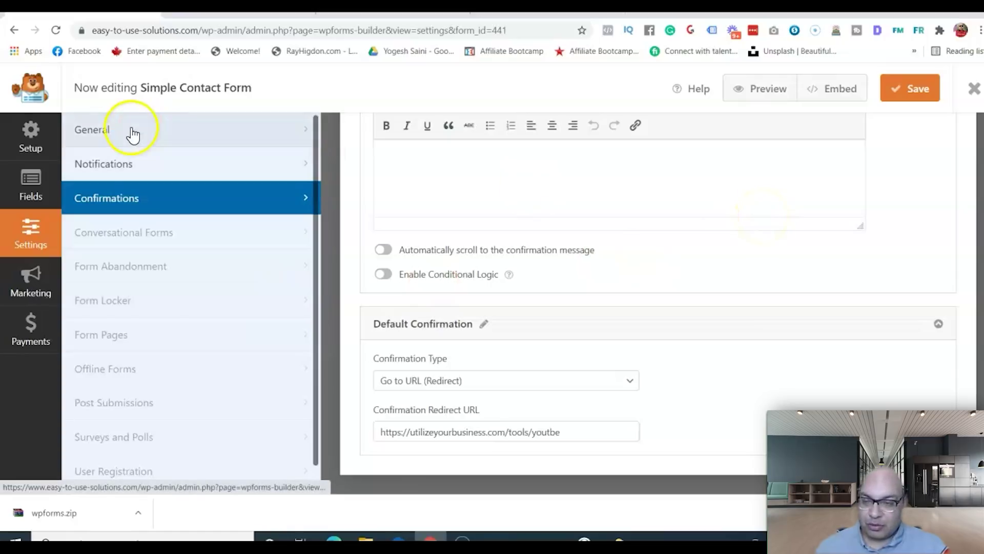
{"action": "left_click", "coordinate": [38, 151]}
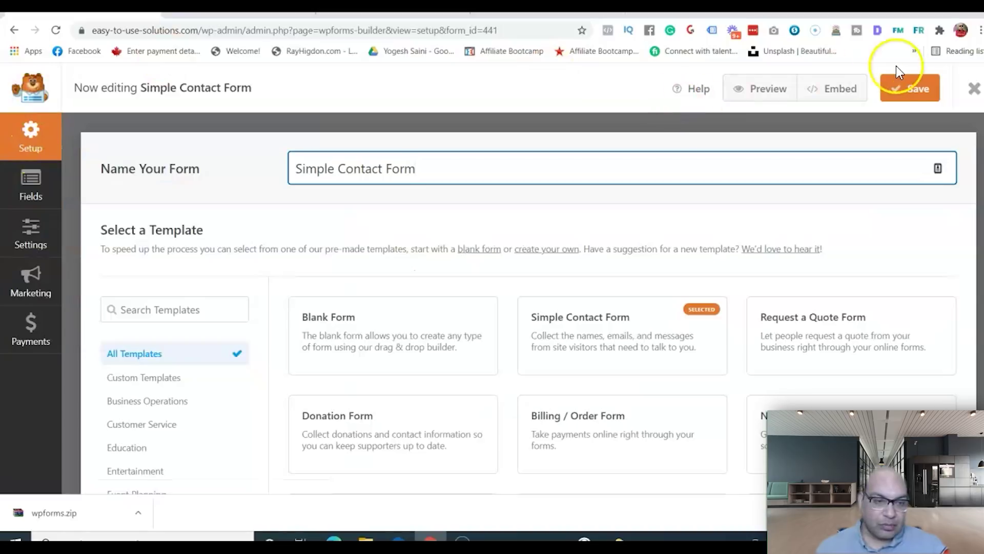
{"action": "left_click", "coordinate": [907, 90]}
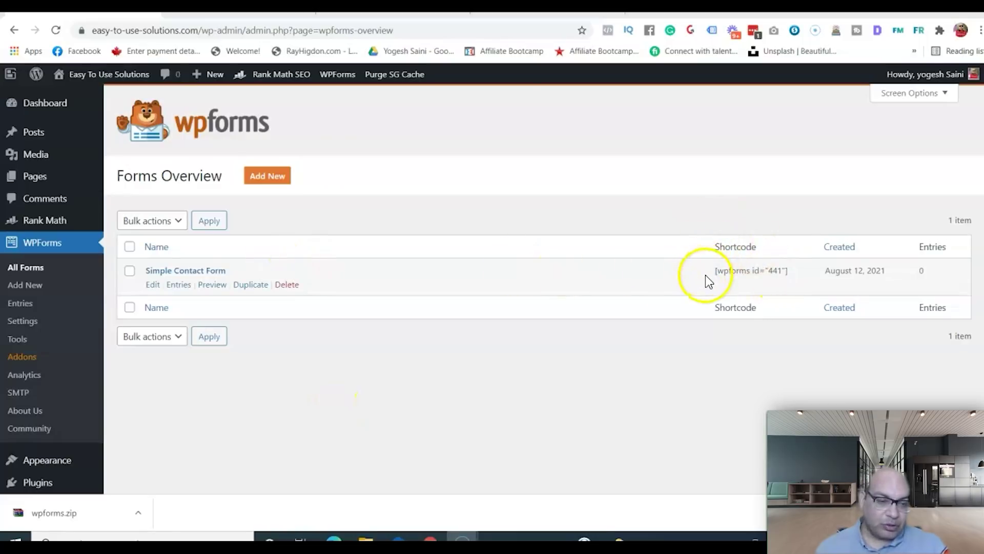
Copy the Simple Contact Form's shortcode [wpforms id="441"] from the Forms Overview list.
{"action": "left_click_drag", "start_coordinate": [792, 272], "coordinate": [704, 272]}
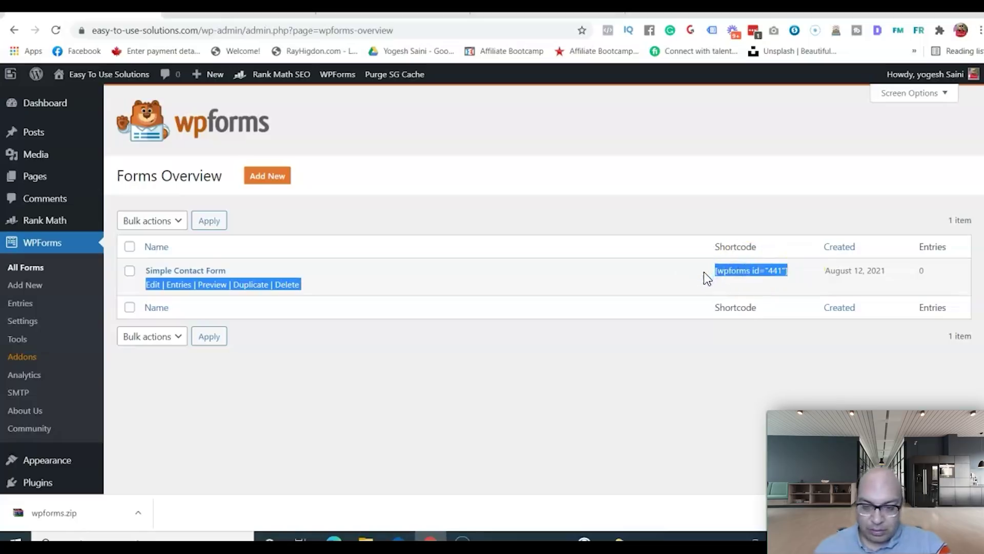
{"action": "left_click", "coordinate": [703, 271]}
{"action": "left_click_drag", "start_coordinate": [793, 271], "coordinate": [724, 271]}
{"action": "key", "text": "ctrl+c"}
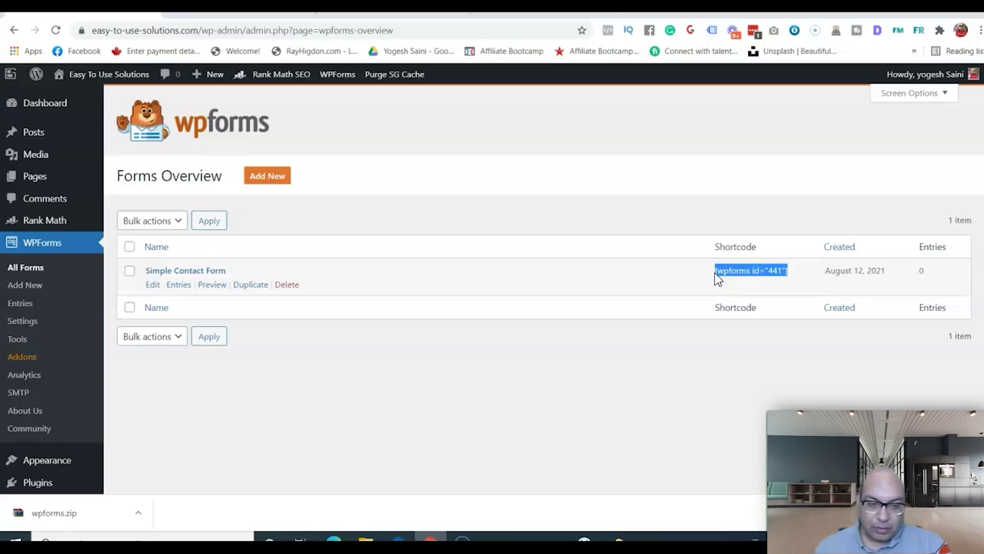
Open the Contact Us page for editing and paste the shortcode [wpforms id="441"] into its empty content block.
{"action": "left_click", "coordinate": [53, 183]}
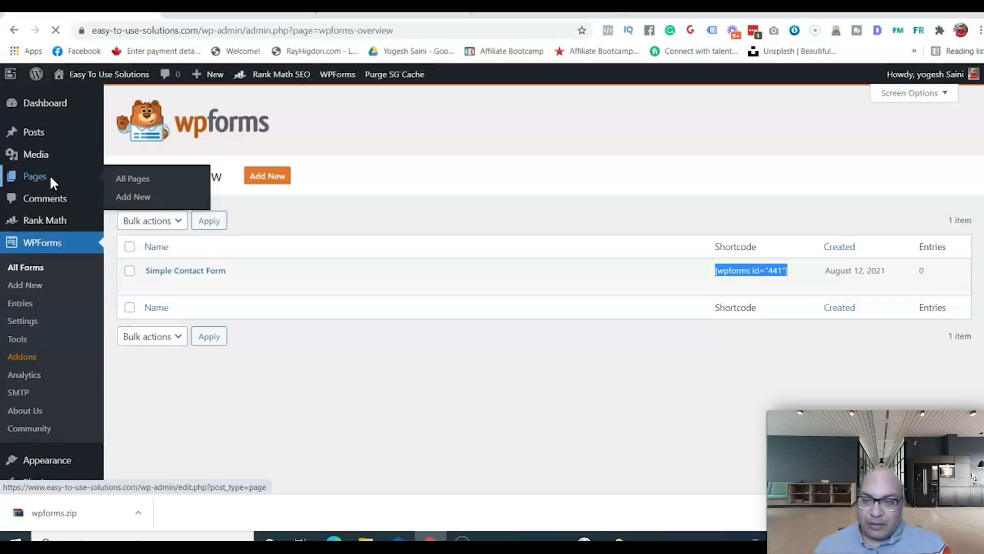
{"action": "left_click", "coordinate": [154, 222]}
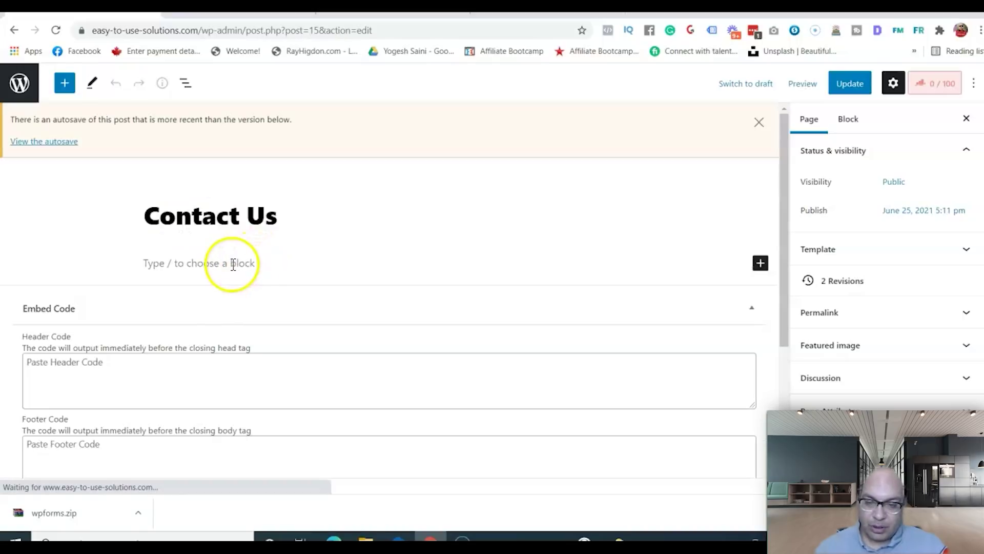
{"action": "left_click", "coordinate": [232, 263]}
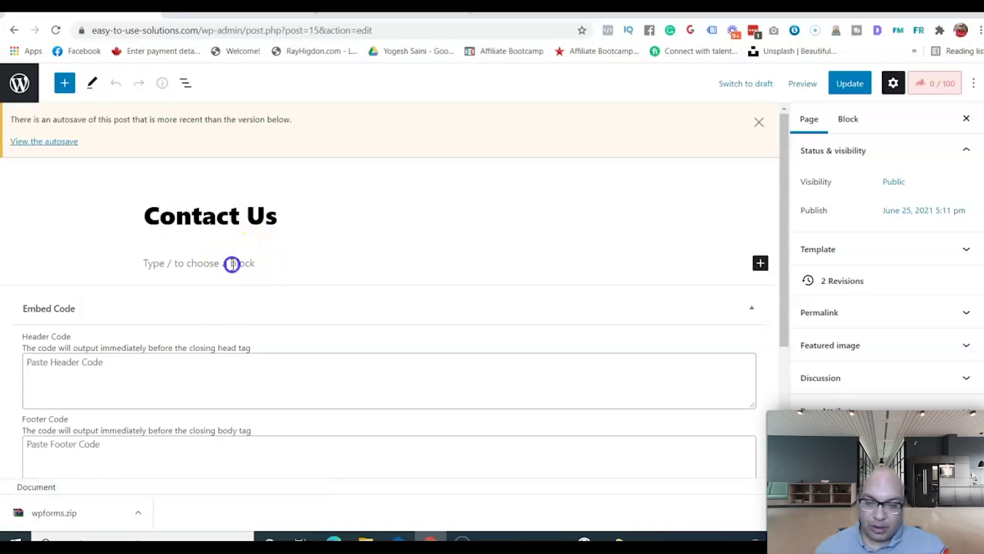
{"action": "key", "text": "ctrl+v"}
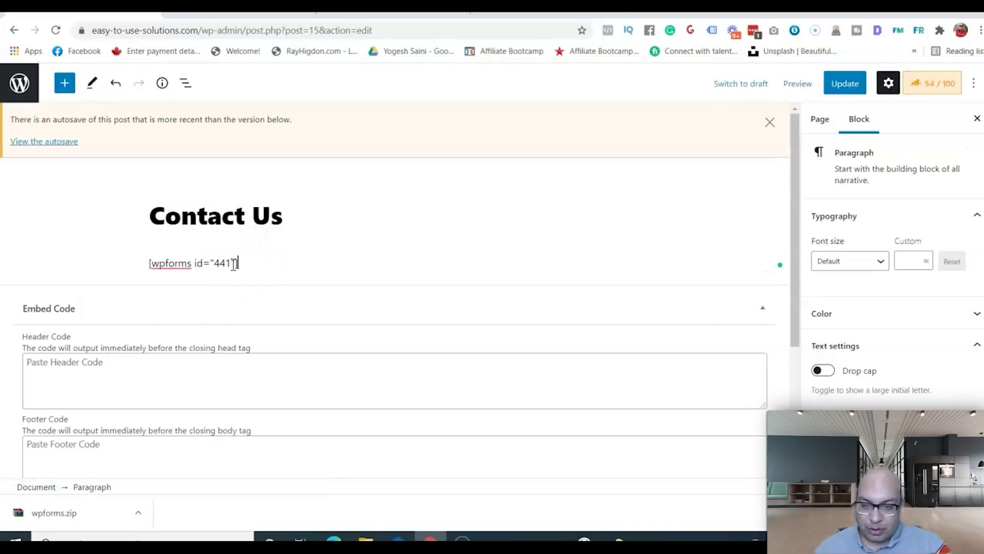
Insert a WPForms block below the shortcode on the Contact Us page and set its form to Simple Contact Form.
{"action": "left_click", "coordinate": [354, 268]}
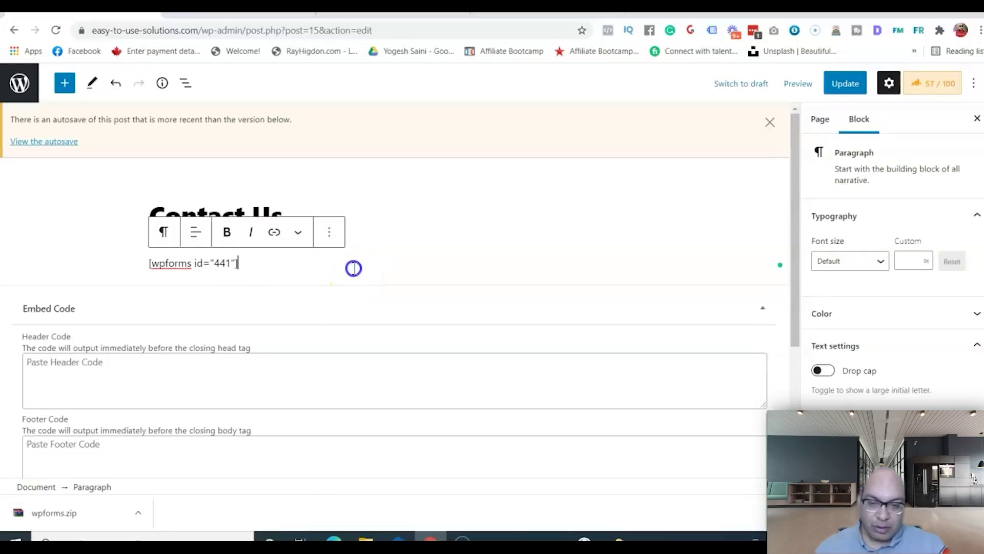
{"action": "key", "text": "Return"}
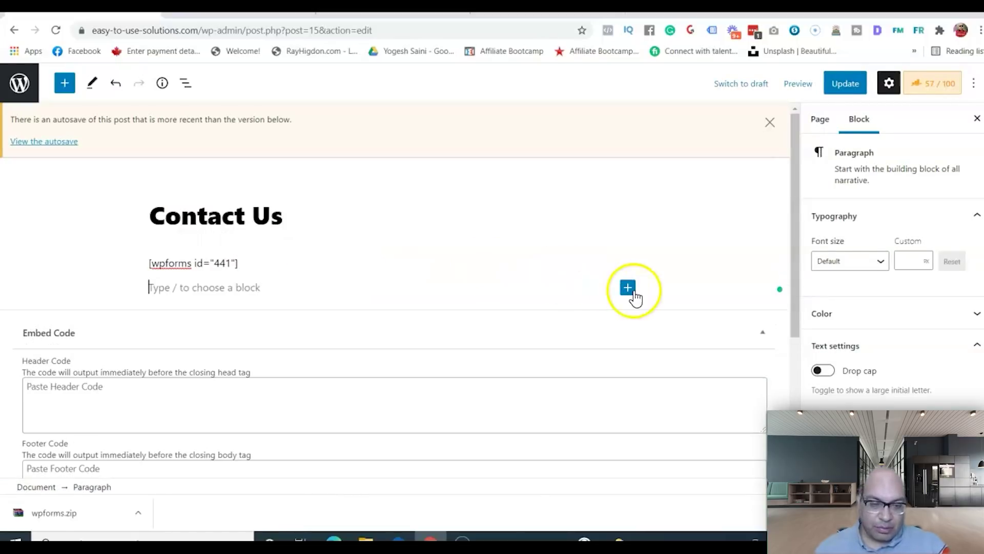
{"action": "left_click", "coordinate": [633, 293]}
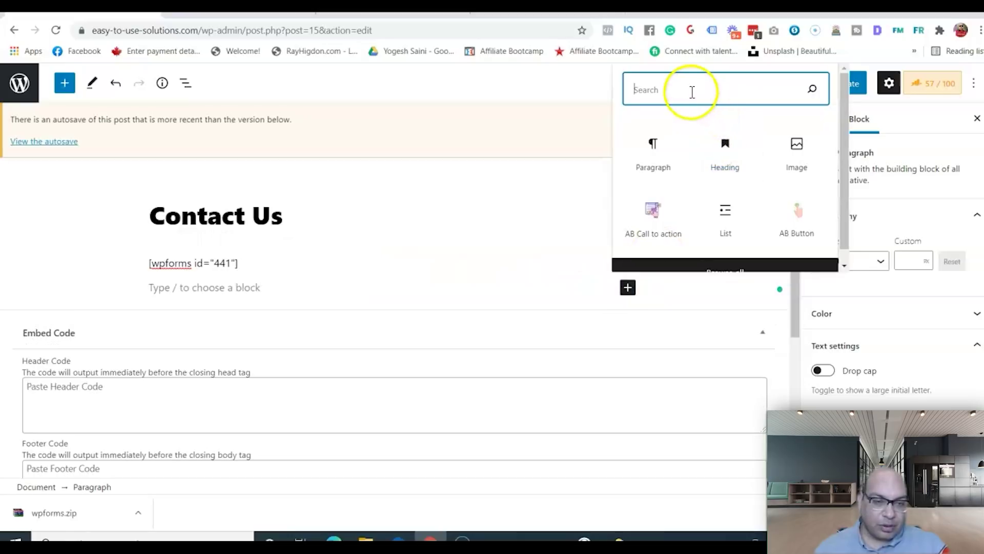
{"action": "type", "text": "wp"}
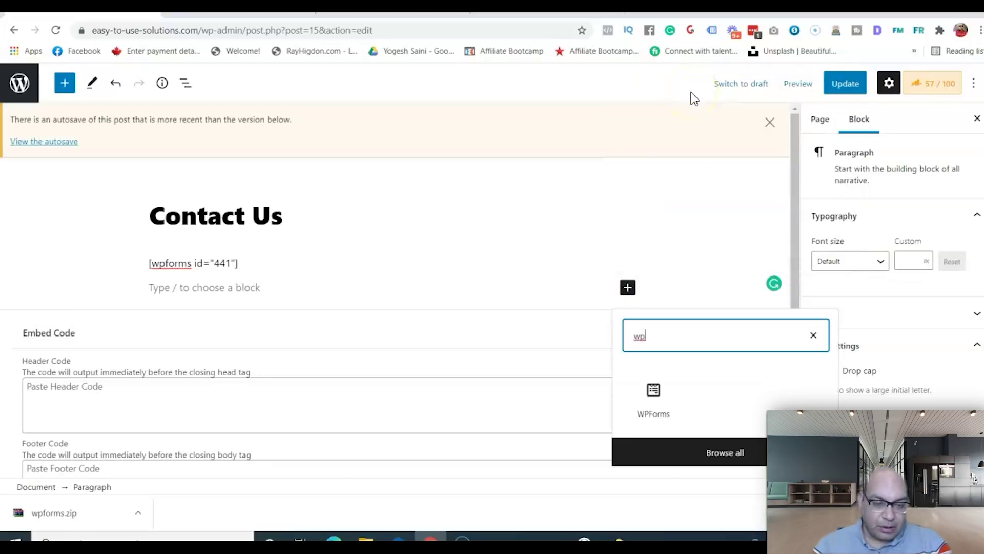
{"action": "left_click", "coordinate": [656, 397]}
{"action": "left_click", "coordinate": [378, 399]}
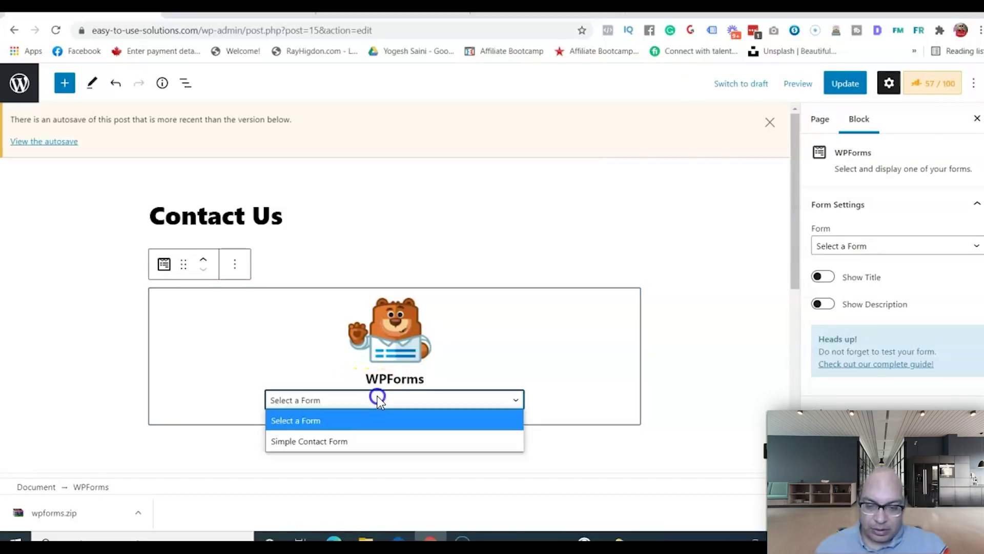
{"action": "left_click", "coordinate": [321, 441]}
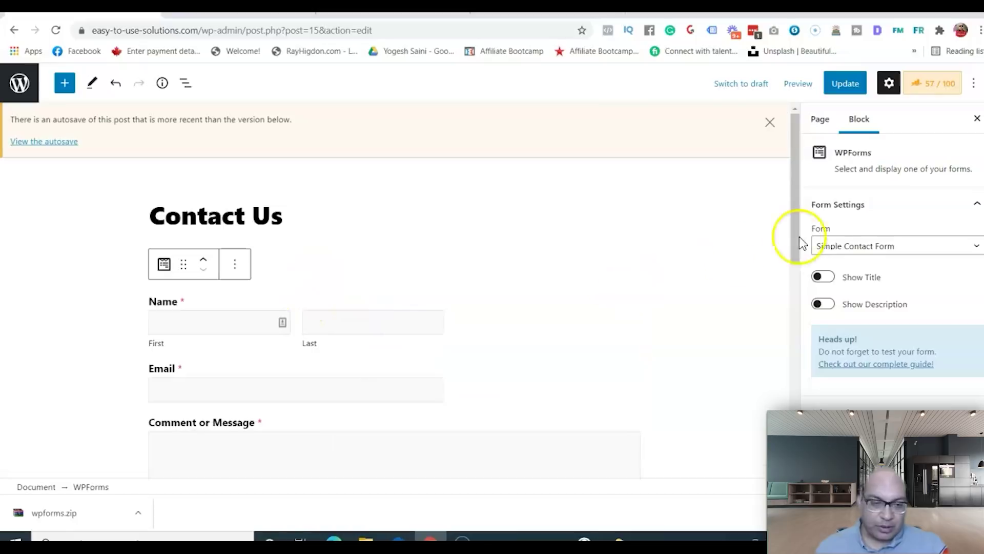
Delete the shortcode [wpforms id="441"] from the paragraph above the form on the Contact Us page and update the page.
{"action": "mouse_move", "coordinate": [791, 223]}
{"action": "left_mouse_down"}
{"action": "mouse_move", "coordinate": [791, 327]}
{"action": "mouse_move", "coordinate": [792, 224]}
{"action": "left_mouse_up"}
{"action": "left_click", "coordinate": [450, 219]}
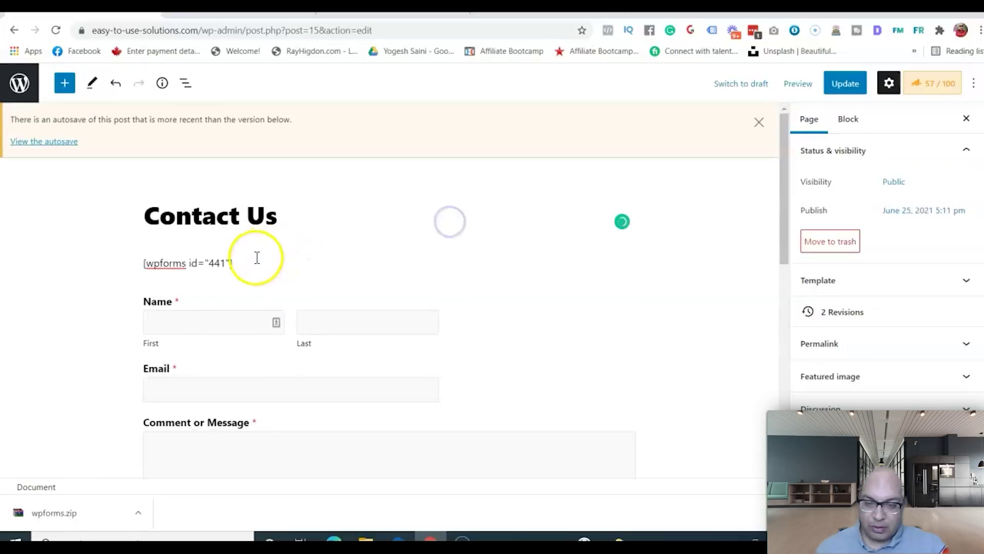
{"action": "left_click", "coordinate": [249, 260]}
{"action": "key", "text": "BackSpace"}
{"action": "key", "text": "BackSpace"}
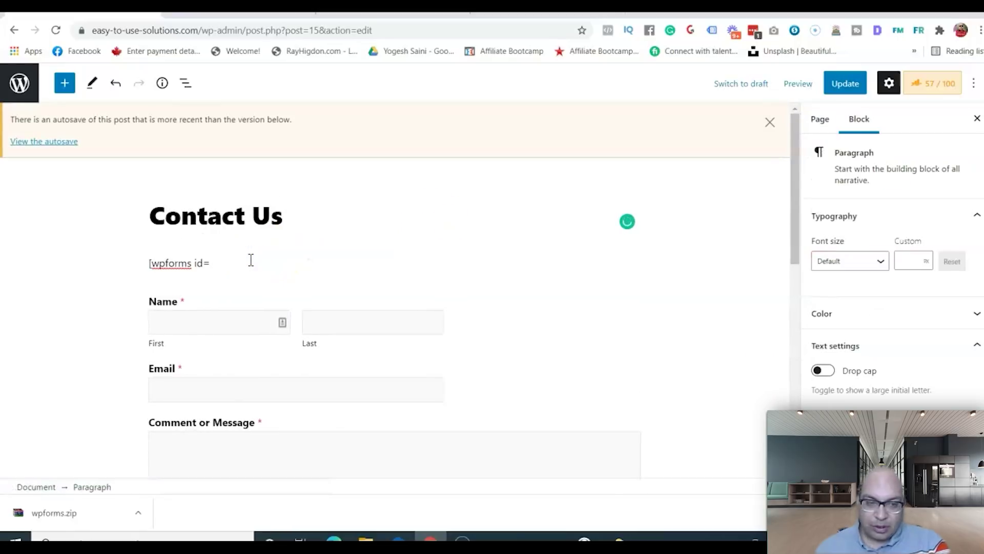
{"action": "key", "text": "BackSpace"}
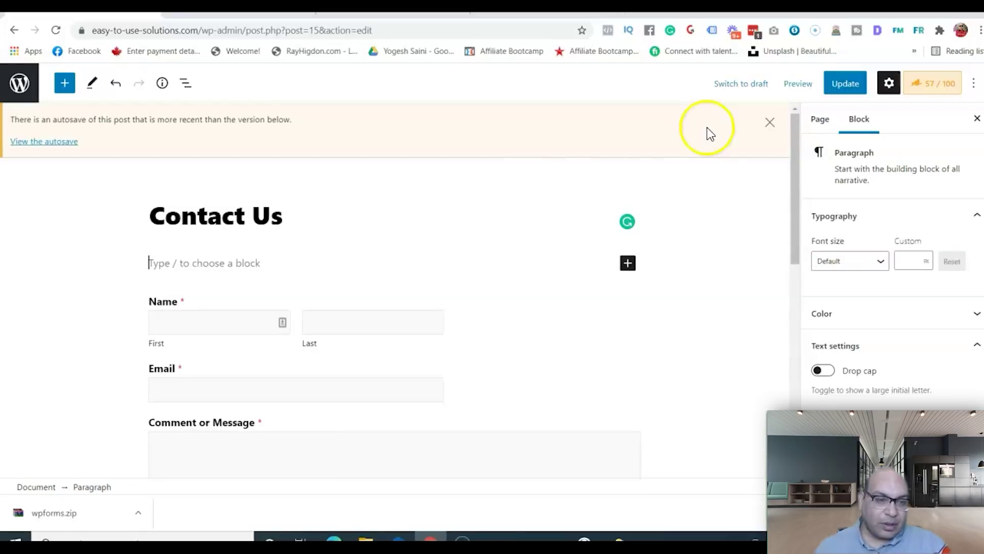
{"action": "left_click", "coordinate": [855, 87]}
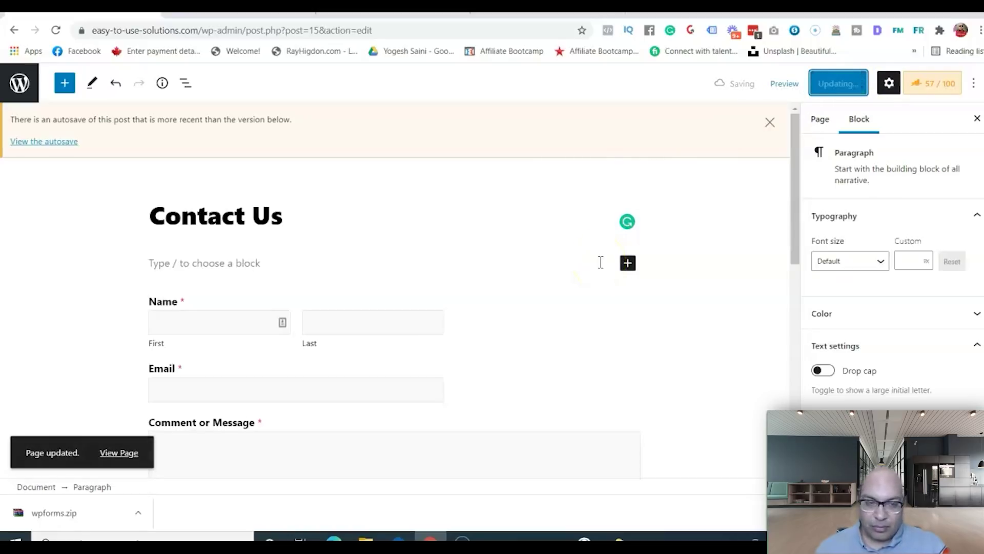
Preview the Contact Us page in a new tab and look over the embedded contact form.
{"action": "left_click", "coordinate": [794, 97]}
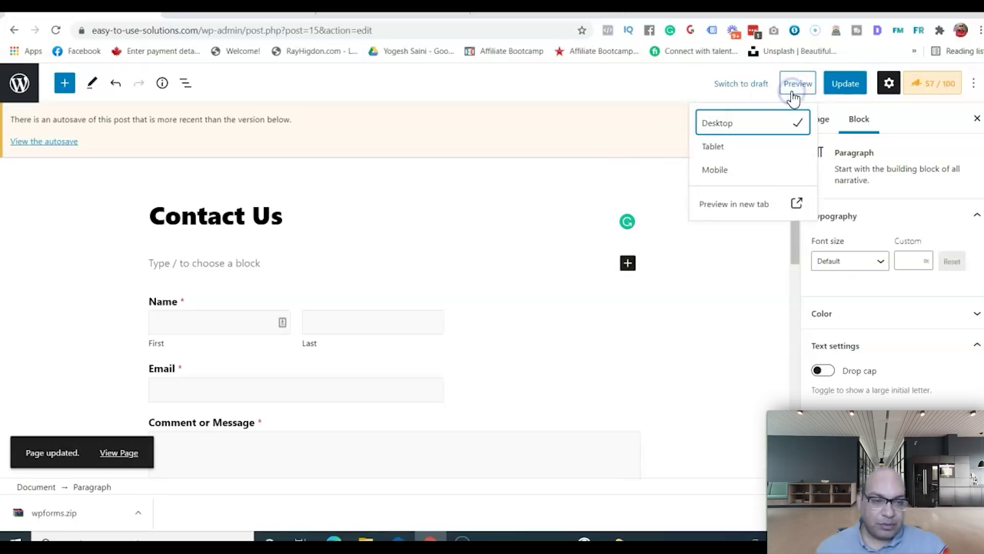
{"action": "left_click", "coordinate": [796, 205]}
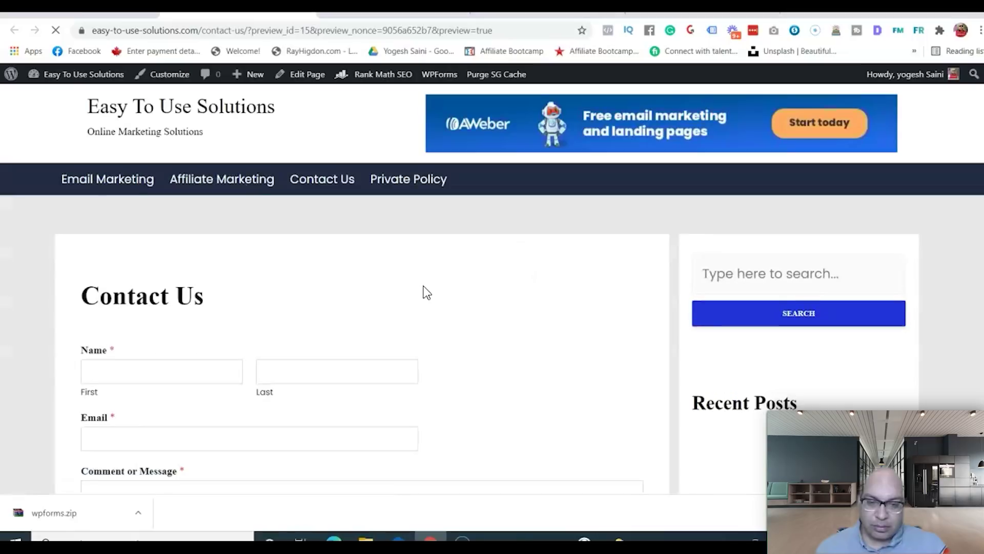
{"action": "scroll", "coordinate": [492, 287], "scroll_direction": "down", "scroll_amount": 6}
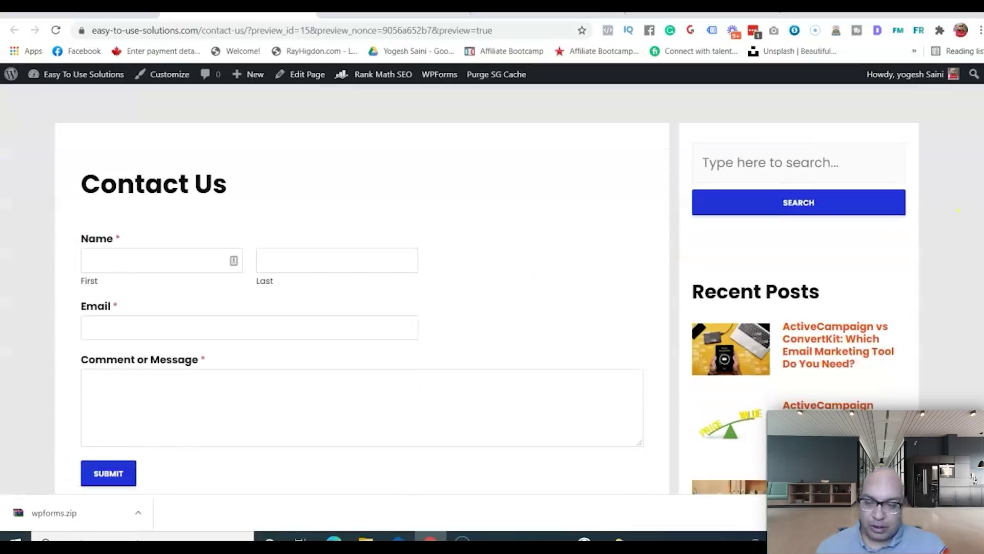
{"action": "scroll", "coordinate": [492, 287], "scroll_direction": "up", "scroll_amount": 2}
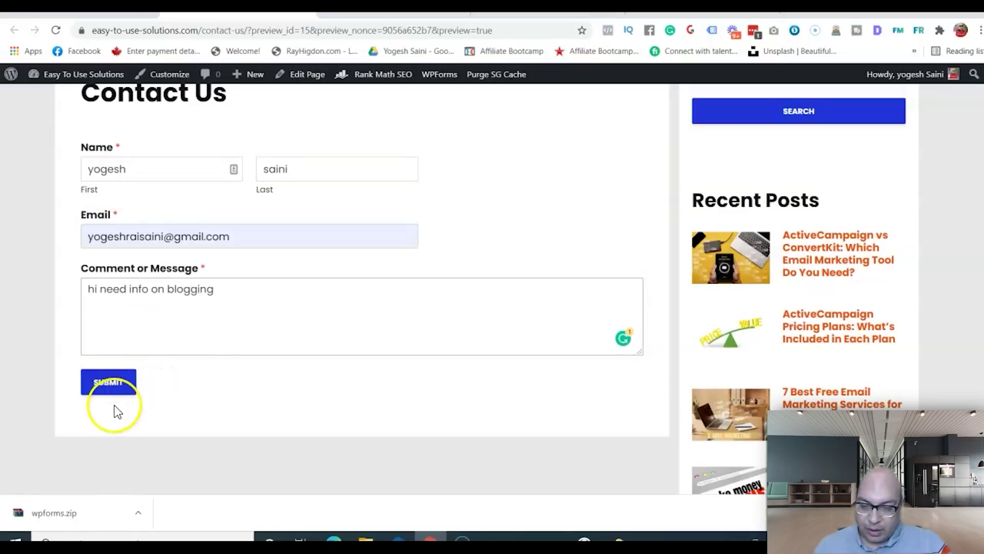
Submit the previewed form with the contact's name, email and message "hi need info on blogging", and return to the Contact Us page editor.
{"action": "left_click", "coordinate": [101, 394]}
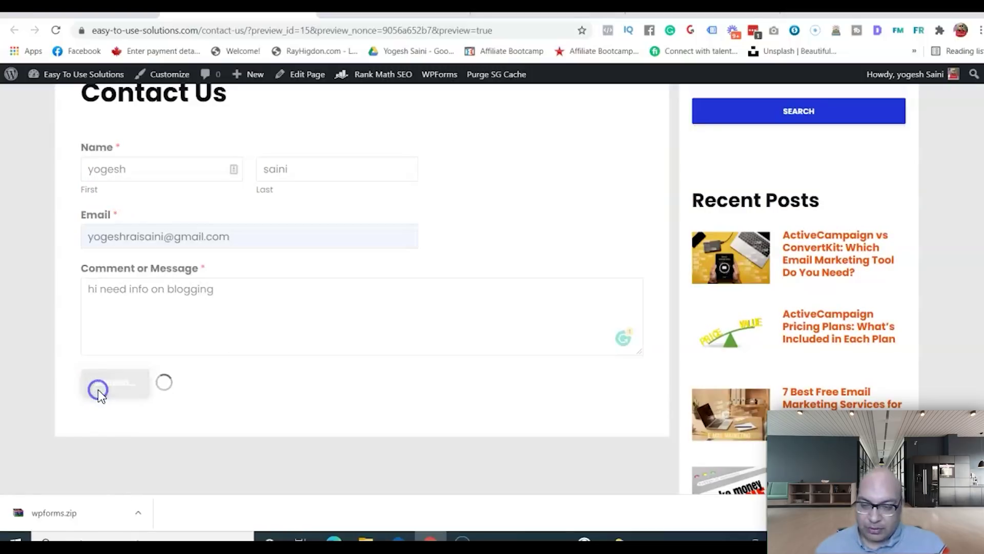
{"action": "left_click", "coordinate": [255, 433]}
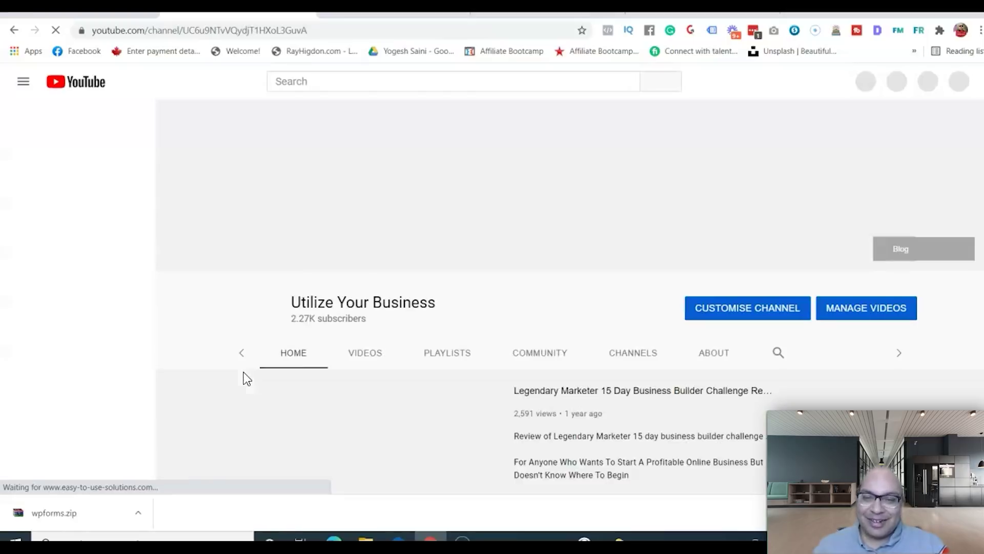
{"action": "left_click", "coordinate": [344, 124]}
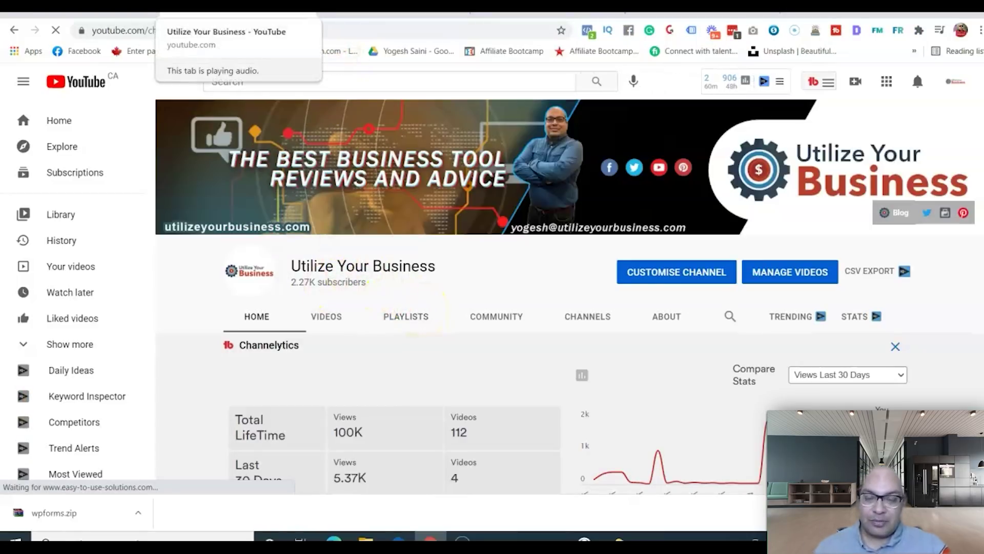
{"action": "left_click", "coordinate": [82, 15]}
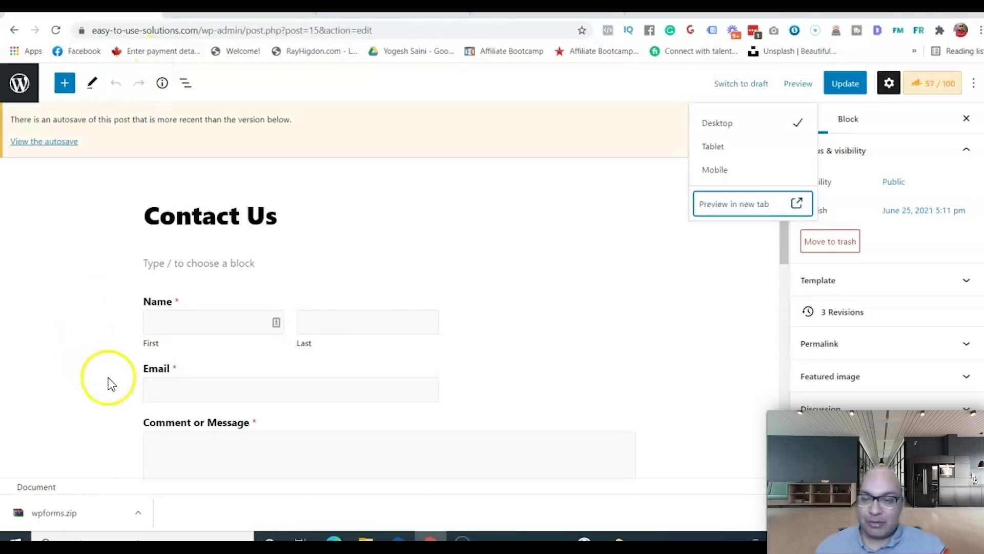